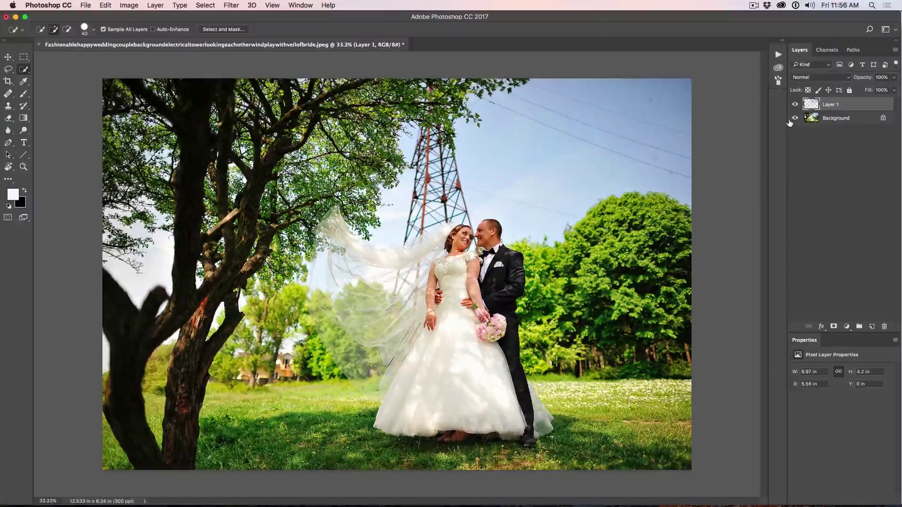
Step: Hide the original Background photo to preview the finished sky cutout
click(795, 118)
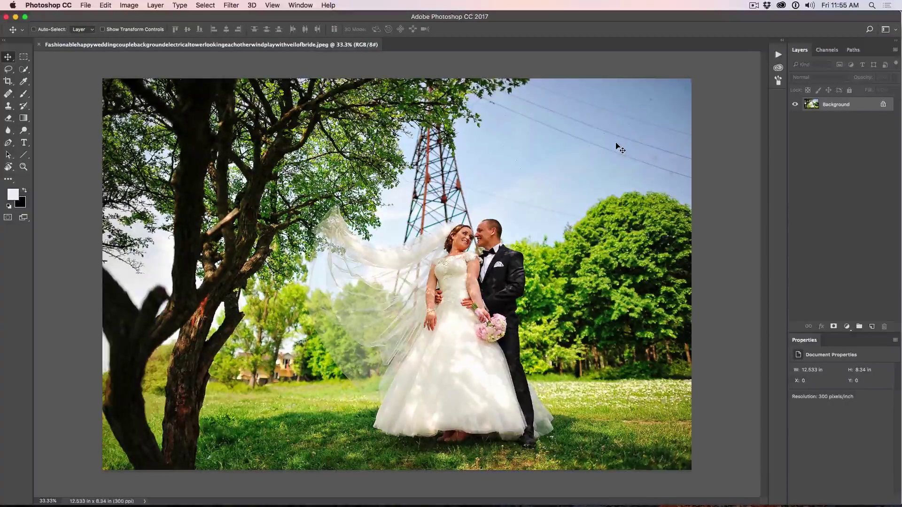
Step: Quick-select the sky down to the treeline, subtracting the veil edge from the selection
click(23, 71)
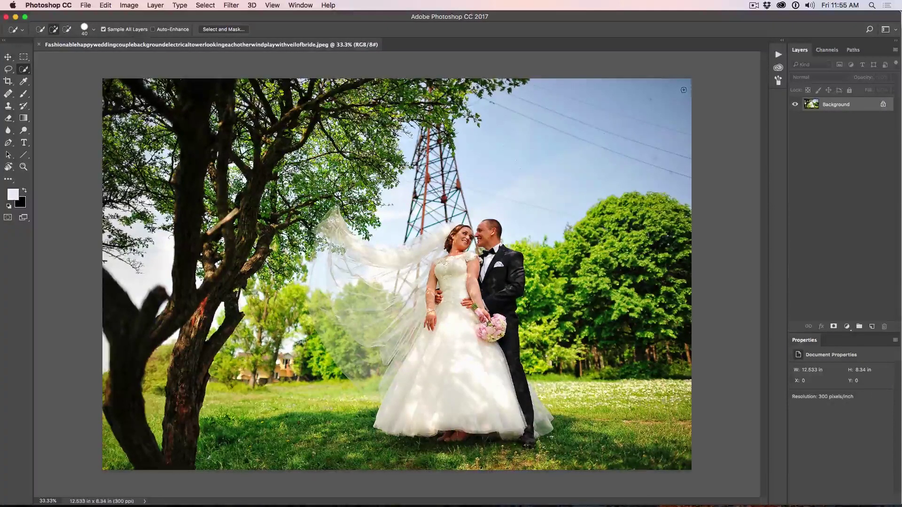
mouse_move(684, 90)
mouse_down()
mouse_move(644, 79)
mouse_move(503, 172)
mouse_move(433, 170)
mouse_move(423, 141)
mouse_move(383, 233)
mouse_move(461, 195)
mouse_move(461, 219)
mouse_move(451, 217)
mouse_up()
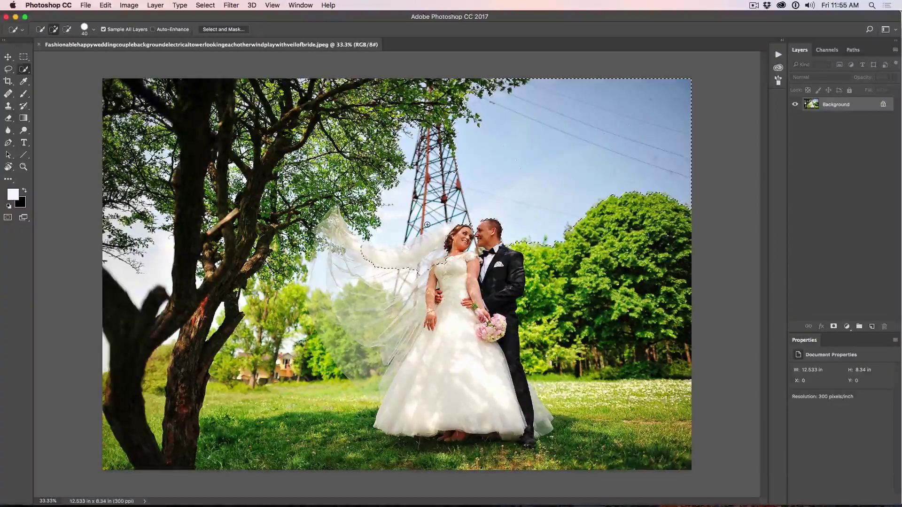
key(alt)
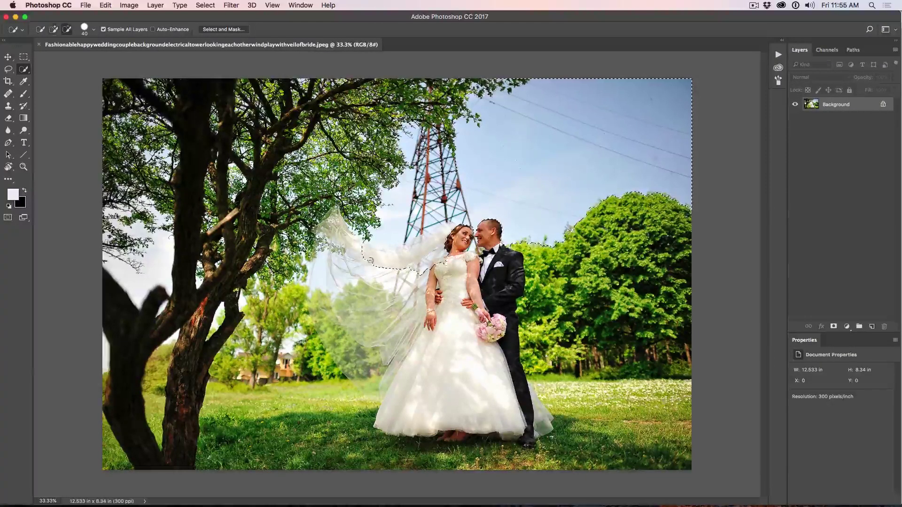
mouse_move(388, 253)
mouse_down()
mouse_move(425, 249)
mouse_move(449, 228)
mouse_up()
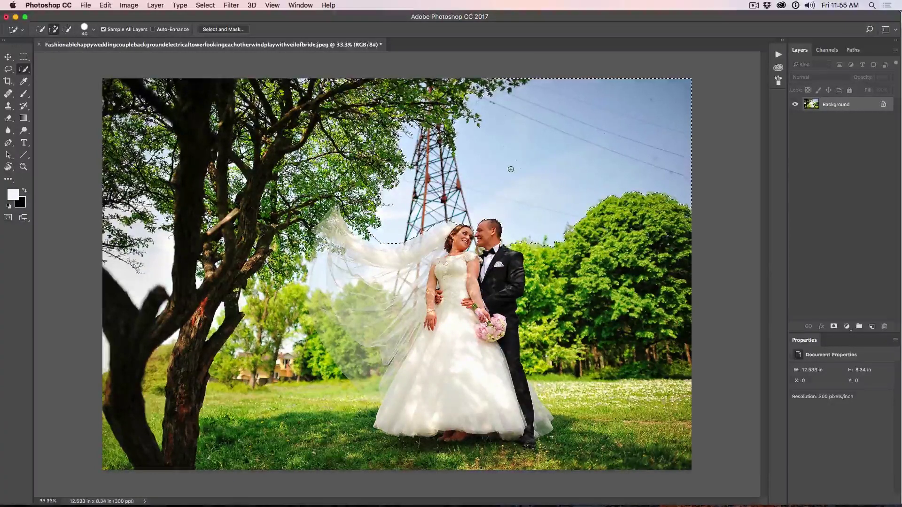
Step: Copy the selected sky onto Layer 1, view it alone, and lock its transparent pixels
key(super+j)
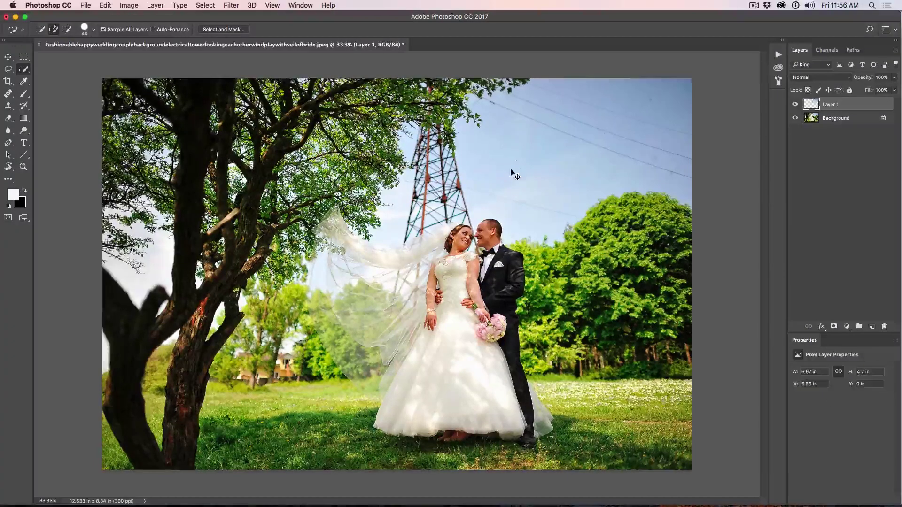
click(793, 119)
click(794, 119)
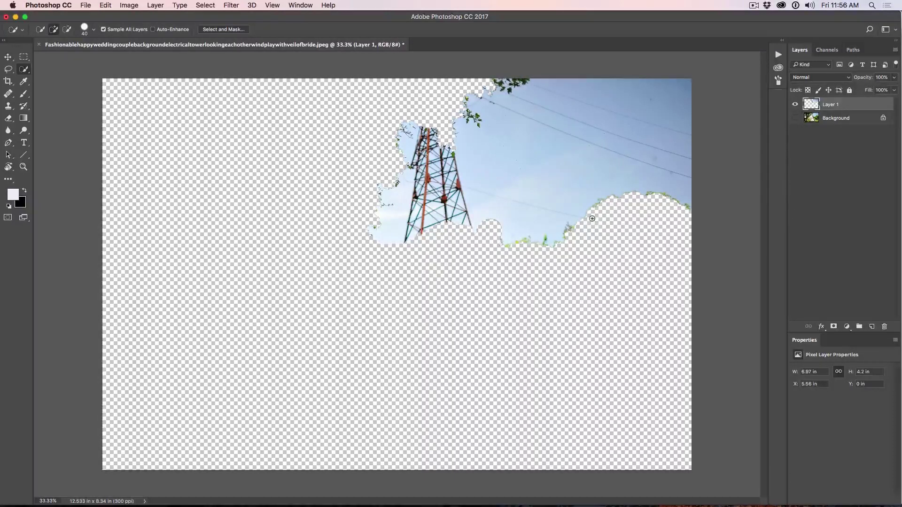
click(808, 90)
click(8, 94)
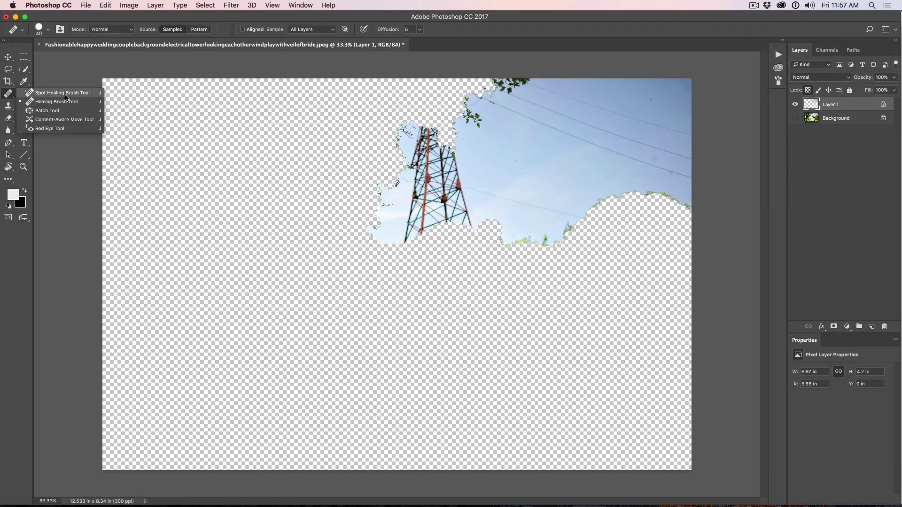
Step: Heal out the upper power line with a size-45 Content-Aware Spot Healing Brush
click(66, 96)
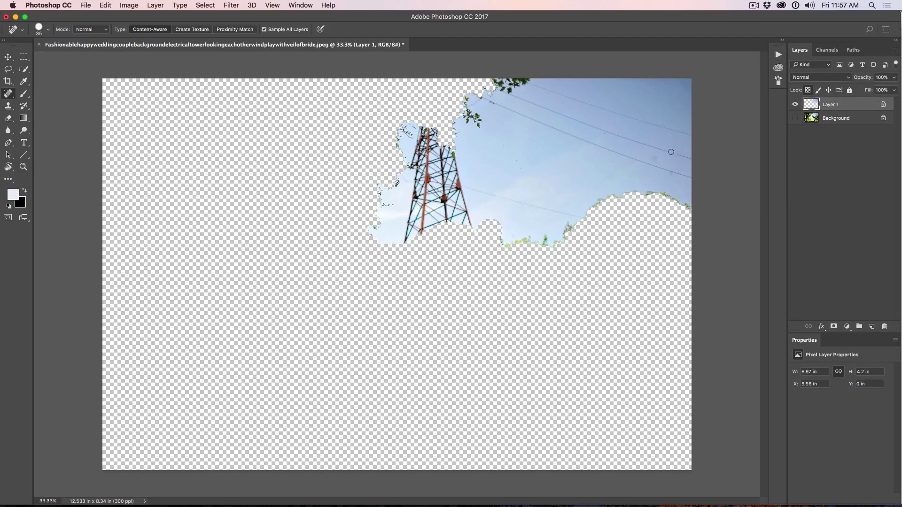
key(bracketright)
key(bracketright)
key(bracketright)
click(656, 158)
mouse_move(531, 84)
mouse_down()
mouse_move(688, 134)
mouse_move(648, 122)
mouse_up()
drag(512, 96, 512, 96)
shift+click(689, 158)
Step: Heal the lower wire and the stretch running out from the tower leg
click(484, 99)
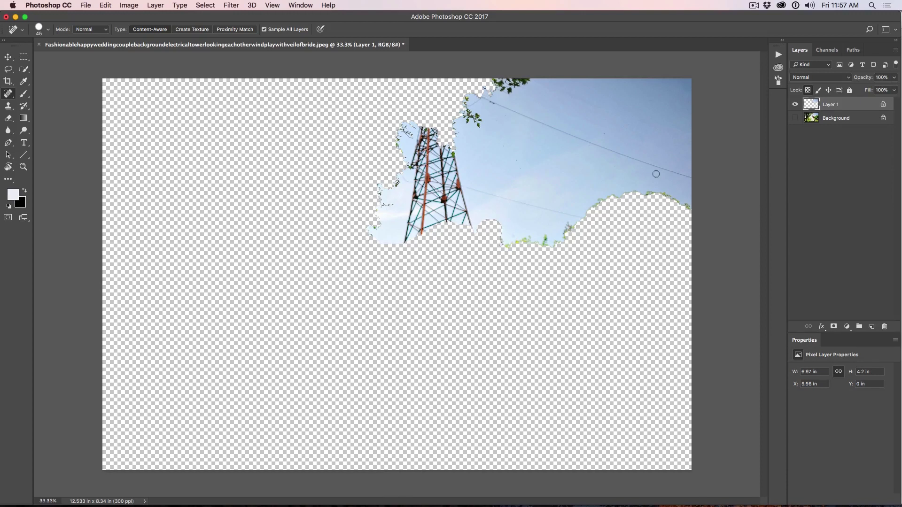
shift+click(689, 179)
click(463, 186)
shift+click(585, 220)
click(8, 70)
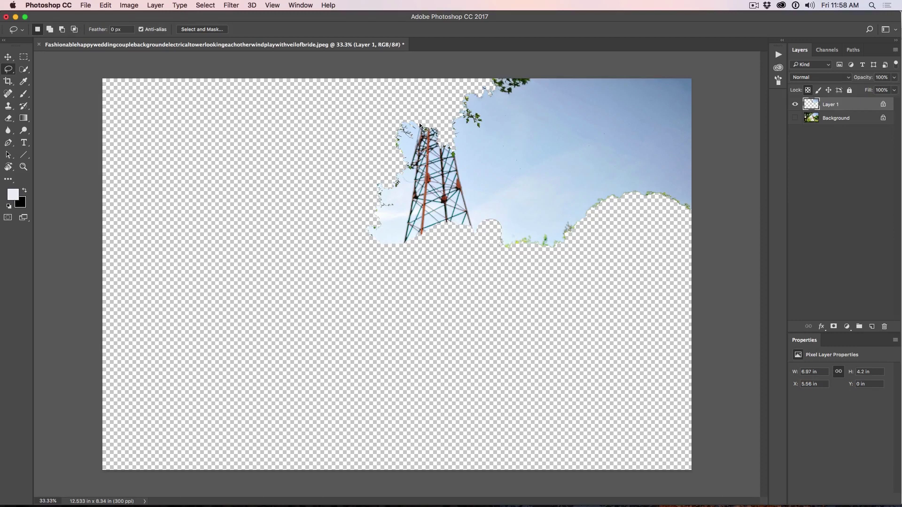
Step: Lasso the pylon, Content-Aware fill it with sky, deselect, and spot-heal a leftover patch
drag(421, 125, 408, 199)
drag(455, 148, 422, 125)
key(shift+BackSpace)
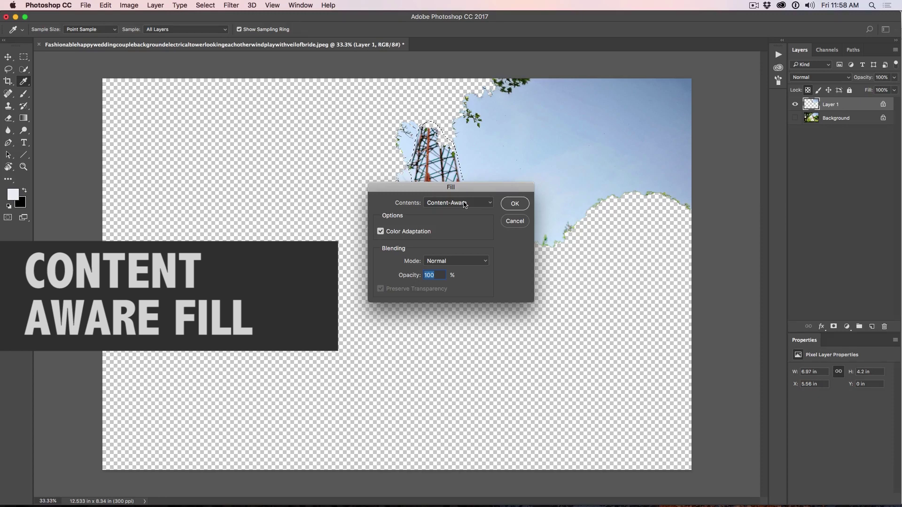
click(517, 204)
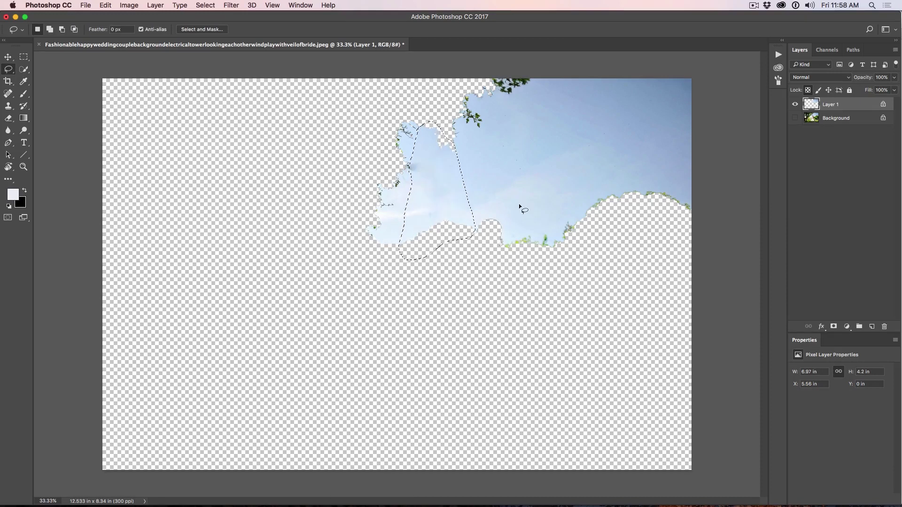
key(super+d)
click(8, 96)
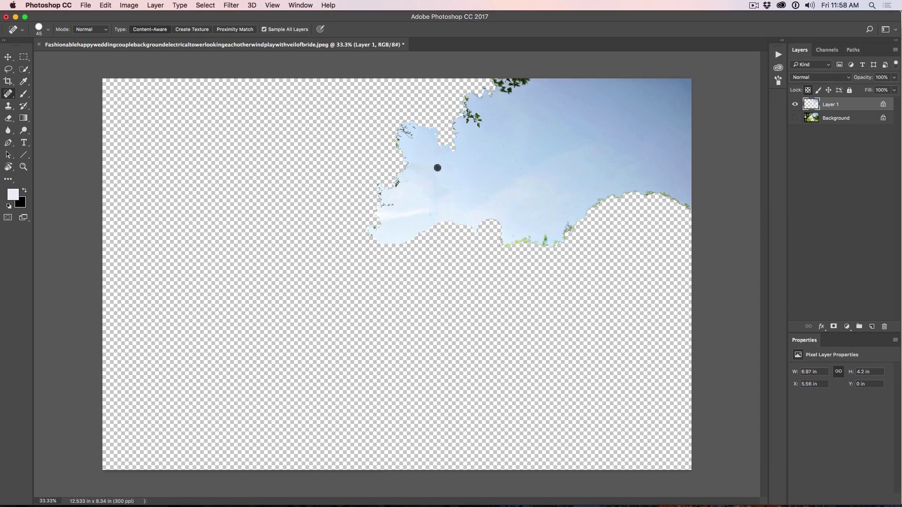
drag(437, 168, 428, 171)
Step: Smooth the pylon-area blotches with a size-60 Healing Brush sampled from clean sky
right_click(8, 93)
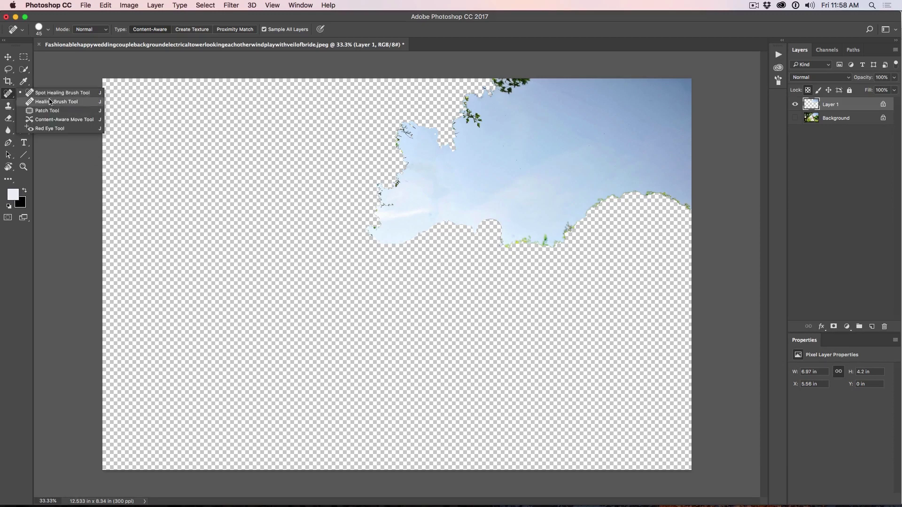
click(51, 102)
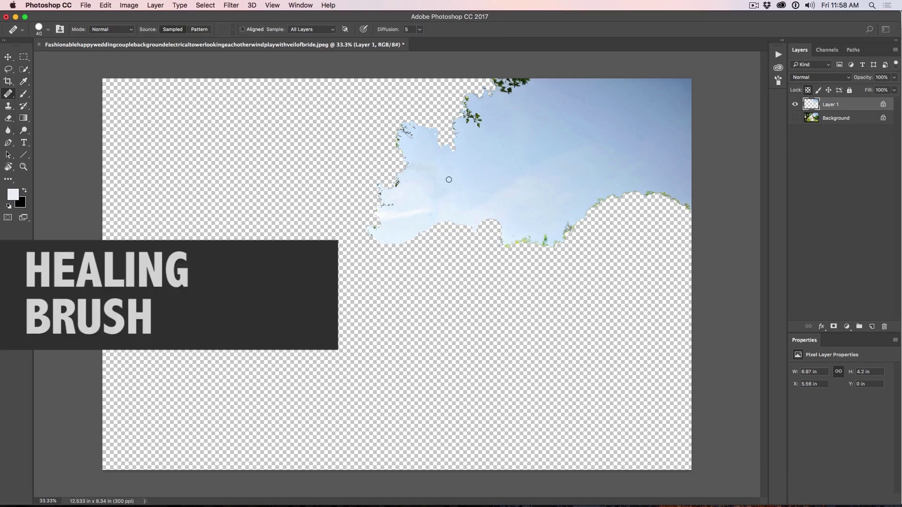
key(bracketright)
key(bracketright)
alt+click(419, 151)
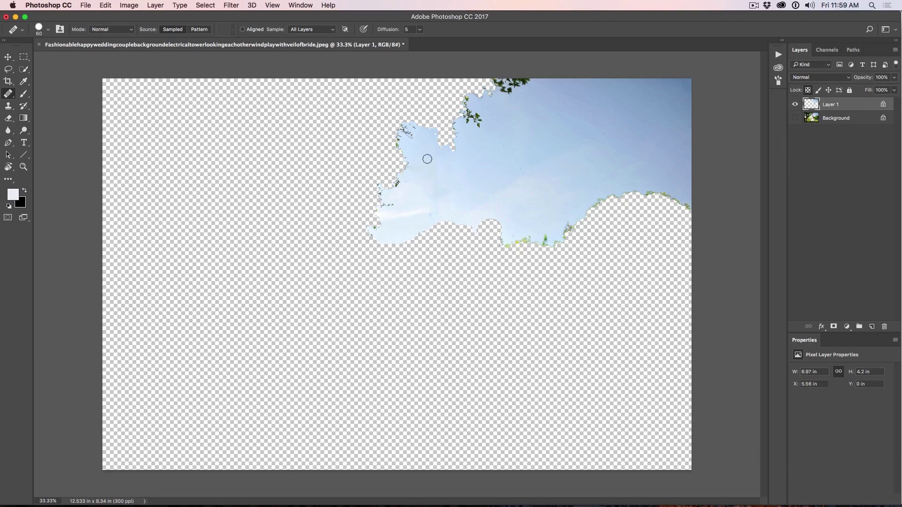
mouse_move(428, 162)
mouse_down()
mouse_move(445, 184)
mouse_move(428, 192)
mouse_up()
click(632, 132)
click(572, 92)
click(416, 169)
Step: Turn the Background layer back on to view the cleaned sky with the couple
click(795, 119)
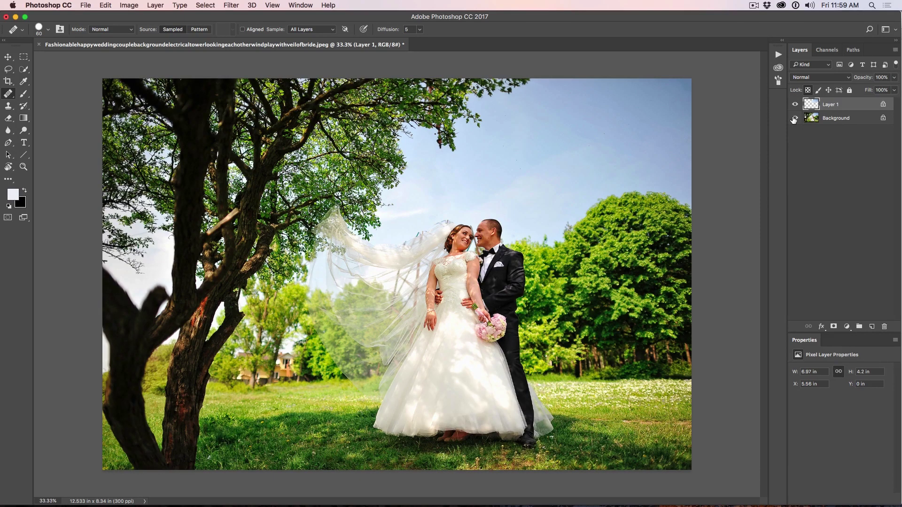
click(656, 205)
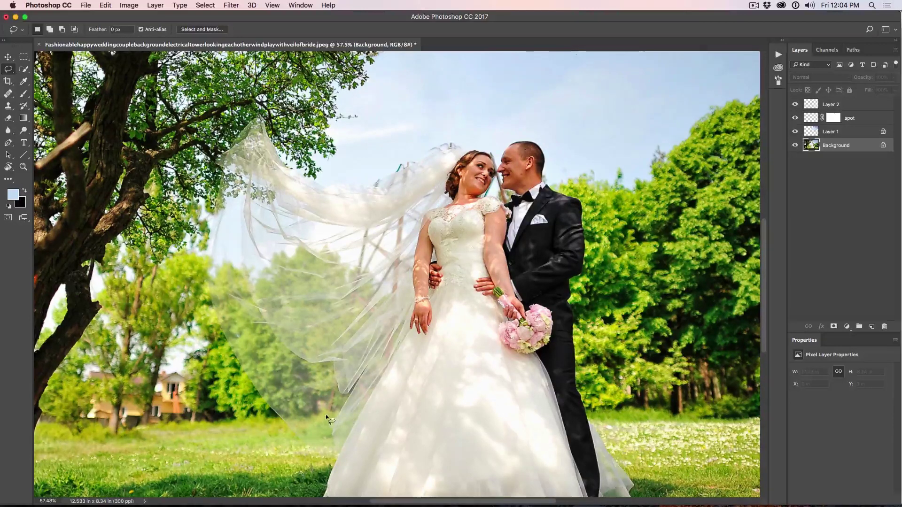
Step: Lasso the veil over the pylon, copy it to Layer 3, and show only that layer
mouse_move(323, 413)
mouse_down()
mouse_move(321, 379)
mouse_move(367, 180)
mouse_move(415, 145)
mouse_move(478, 141)
mouse_up()
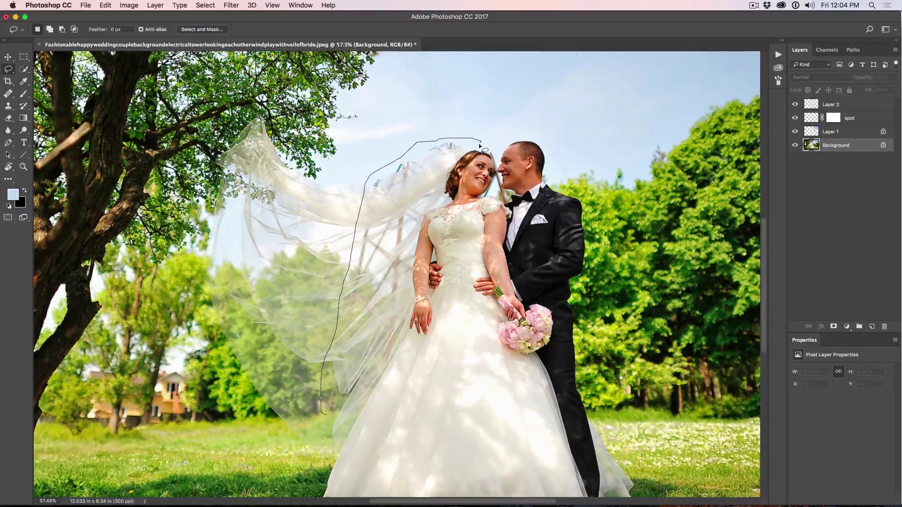
mouse_move(482, 143)
mouse_down()
mouse_move(459, 208)
mouse_move(432, 224)
mouse_move(421, 335)
mouse_move(390, 394)
mouse_move(371, 418)
mouse_move(323, 413)
mouse_up()
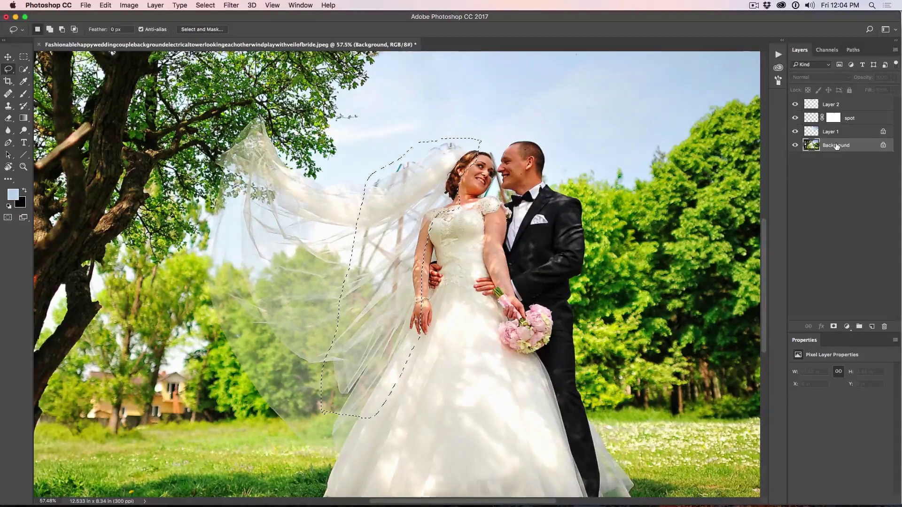
key(ctrl+j)
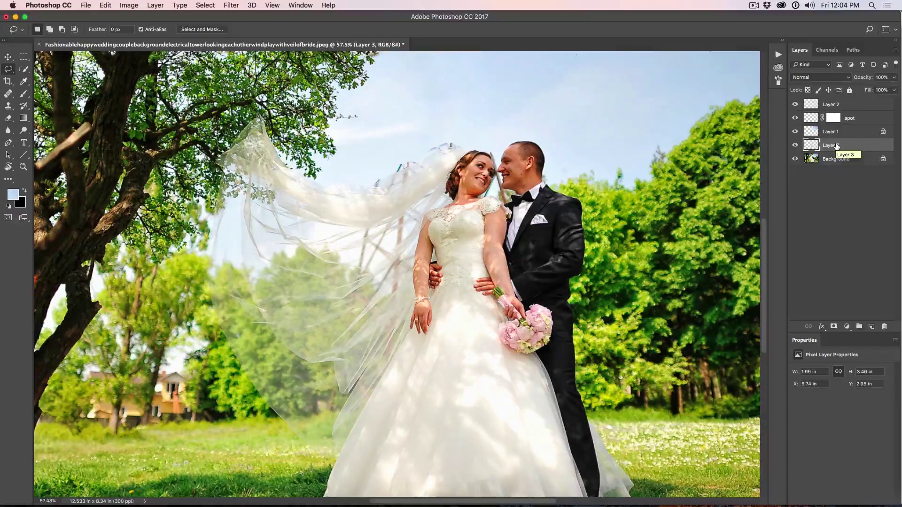
right_click(796, 147)
click(803, 156)
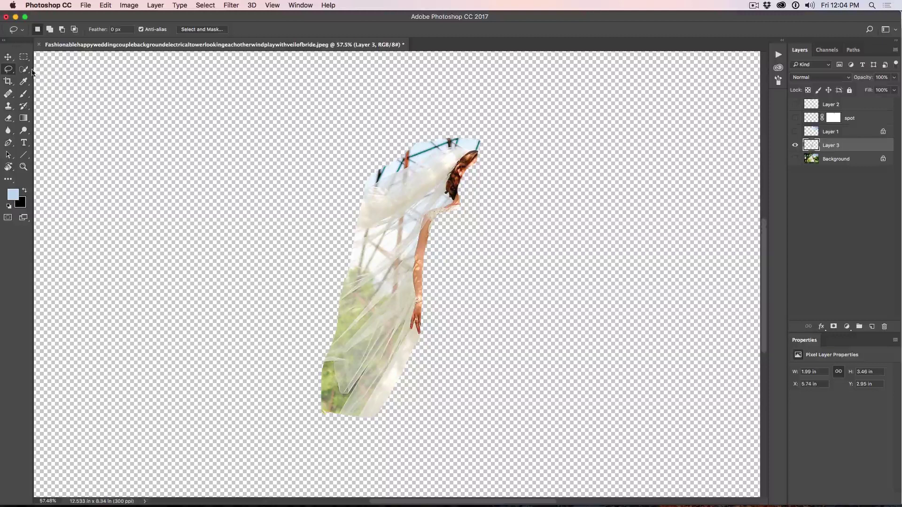
Step: Select the bride's hair and arm, refine with a 3 px radius, and delete them from Layer 3
click(24, 69)
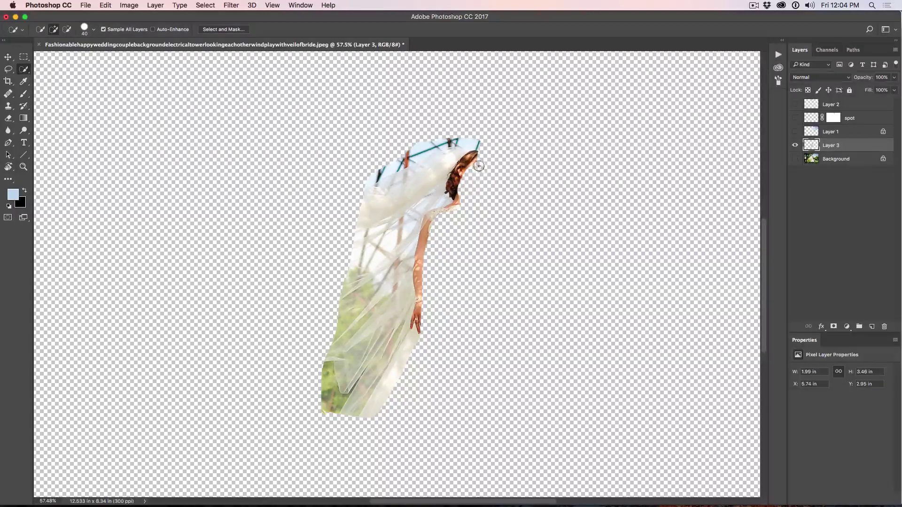
mouse_move(477, 157)
mouse_down()
mouse_move(465, 218)
mouse_move(437, 221)
mouse_move(426, 312)
mouse_move(392, 400)
mouse_move(483, 288)
mouse_move(478, 155)
mouse_move(549, 163)
mouse_up()
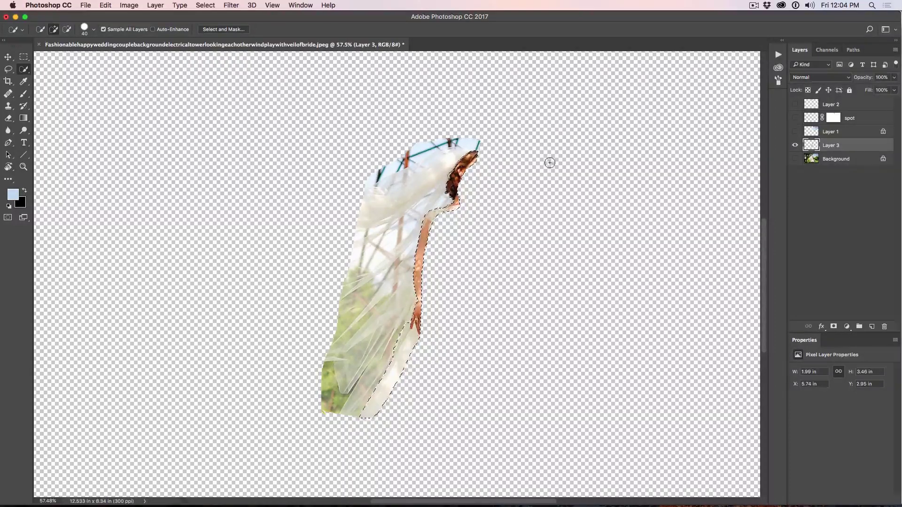
click(224, 30)
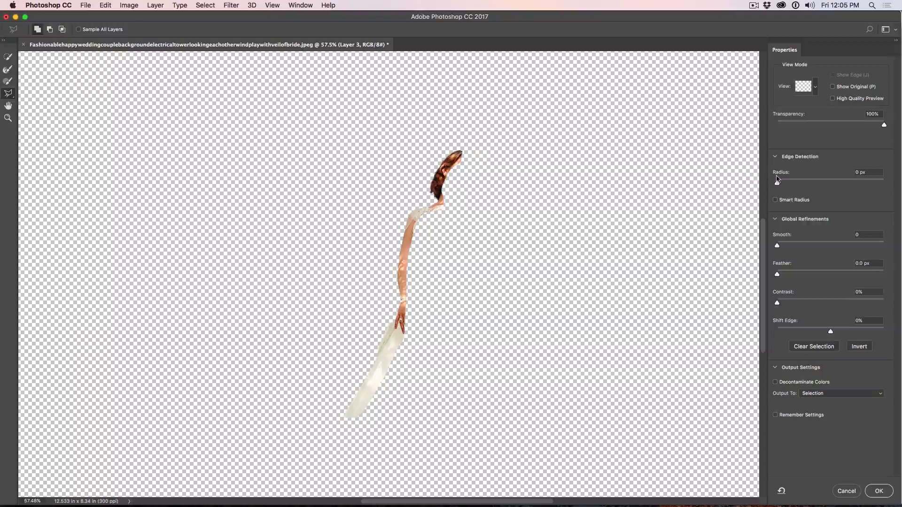
drag(781, 185, 799, 185)
click(879, 491)
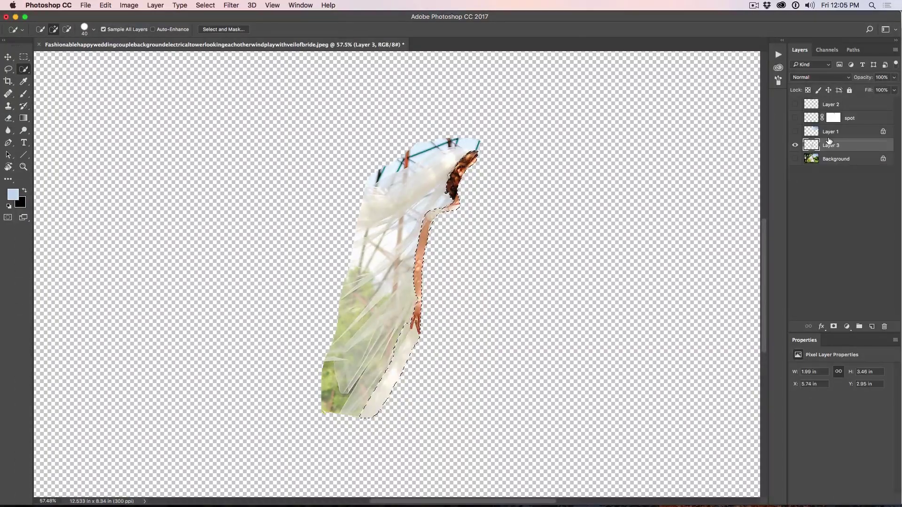
key(Delete)
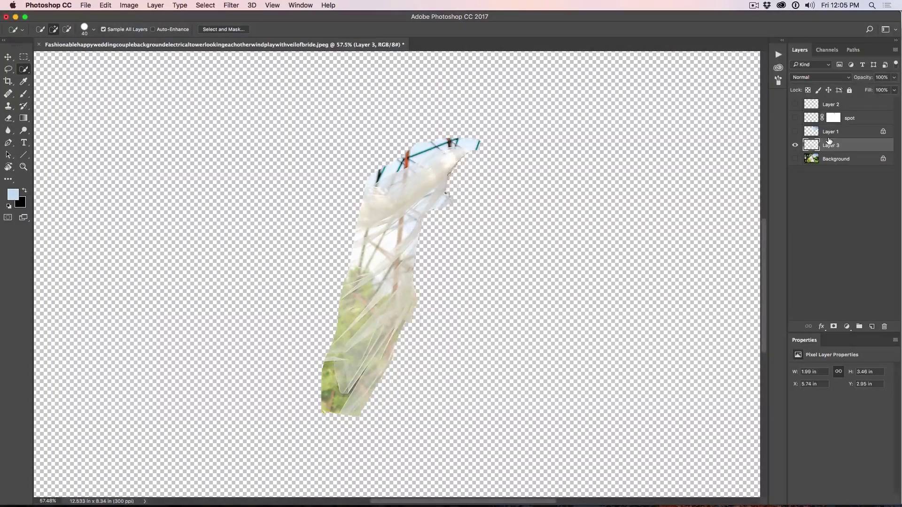
click(794, 159)
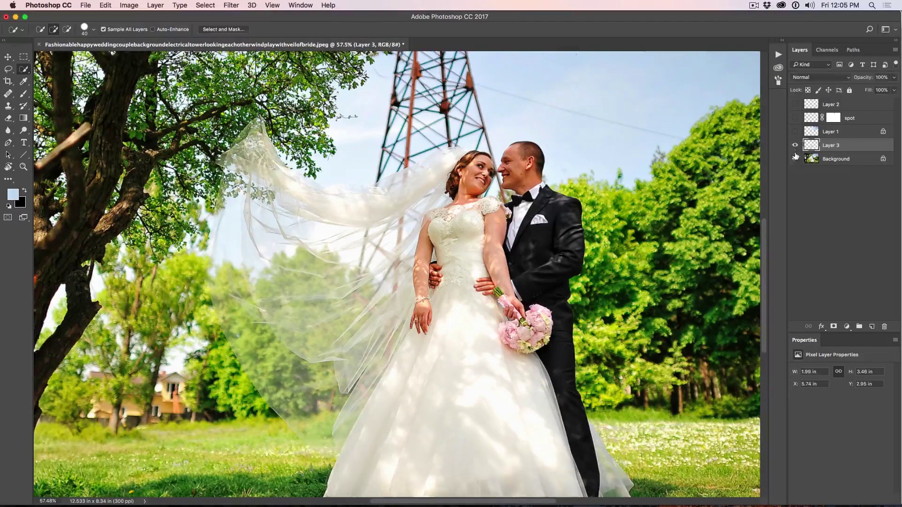
click(794, 160)
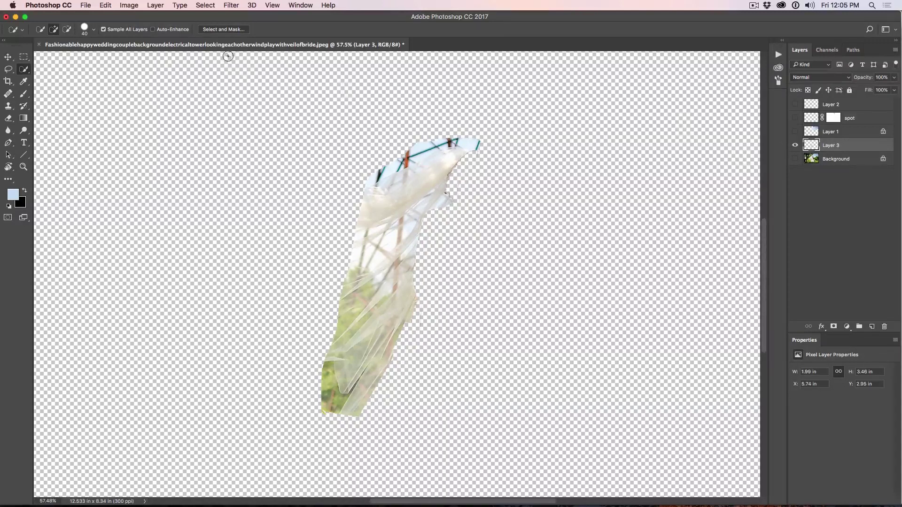
Step: Open the Select menu in the menu bar
click(201, 3)
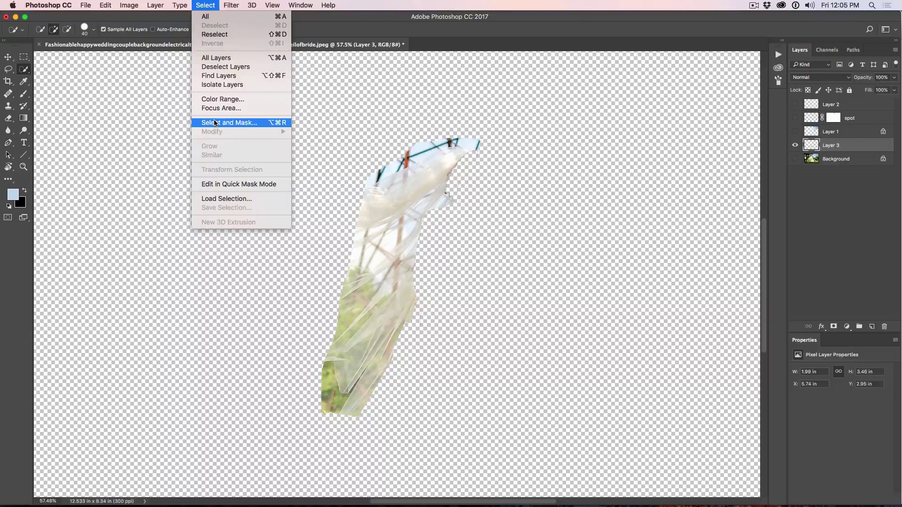
Step: Select the light veil tones with Color Range by sampling the veil at Fuzziness 26
click(222, 99)
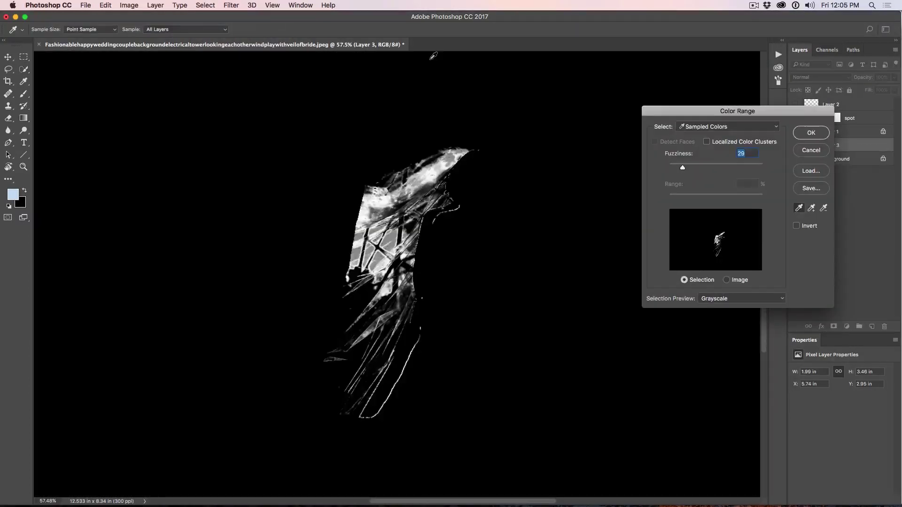
click(444, 170)
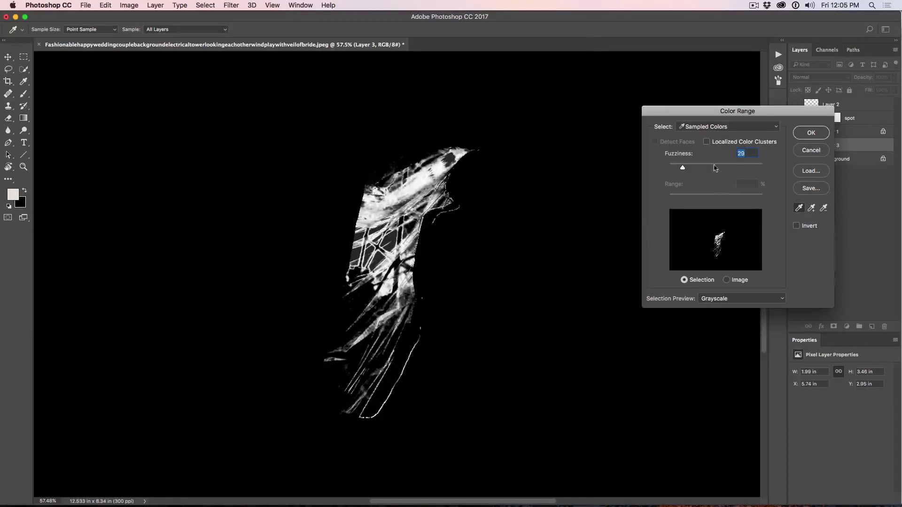
mouse_move(682, 168)
mouse_down()
mouse_move(693, 169)
mouse_move(683, 167)
mouse_up()
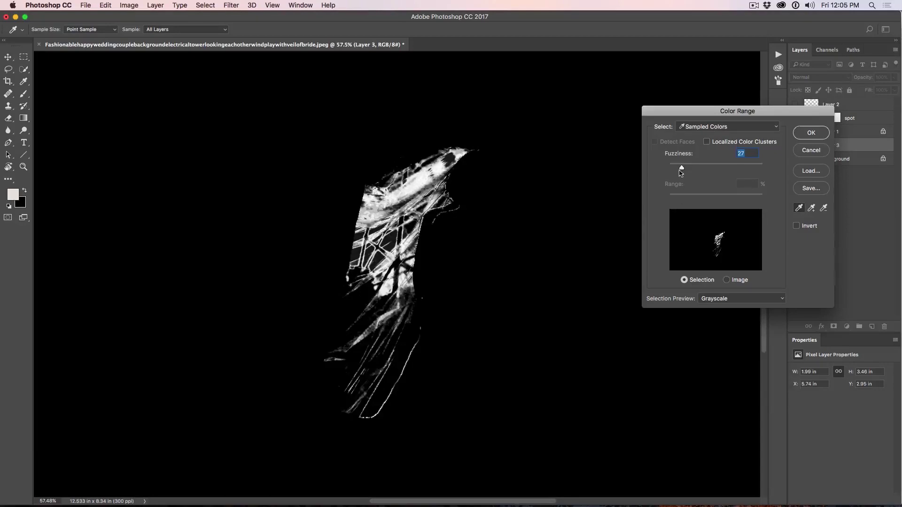
drag(682, 169, 681, 169)
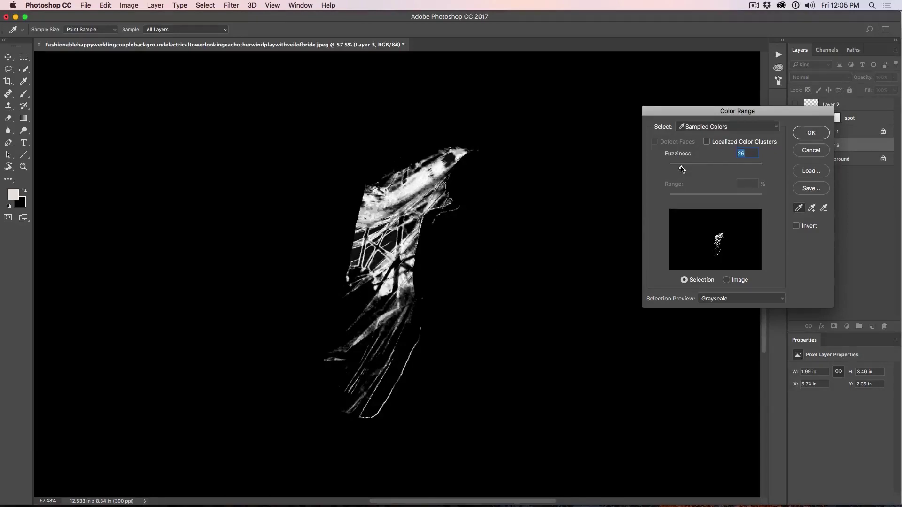
click(812, 133)
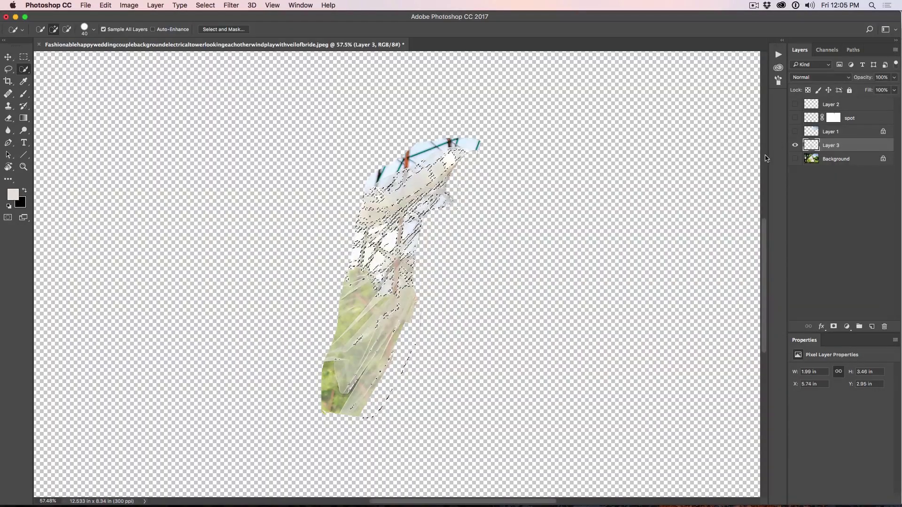
Step: Copy the selected veil tones onto a new Layer 4, then hide Layer 4
key(super+j)
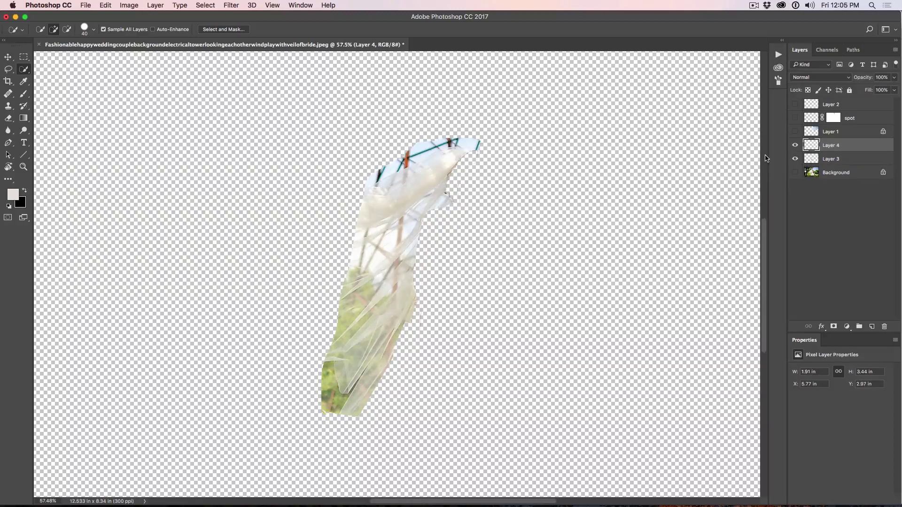
click(795, 159)
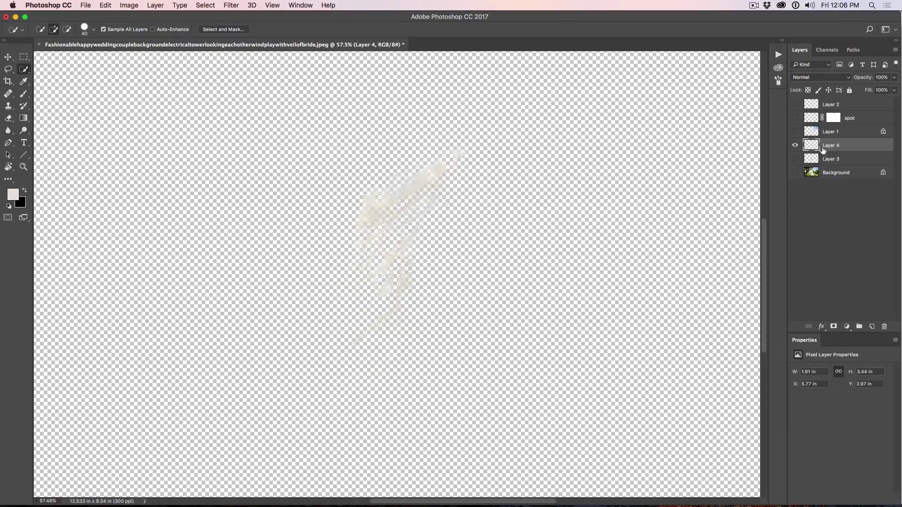
click(795, 159)
click(794, 145)
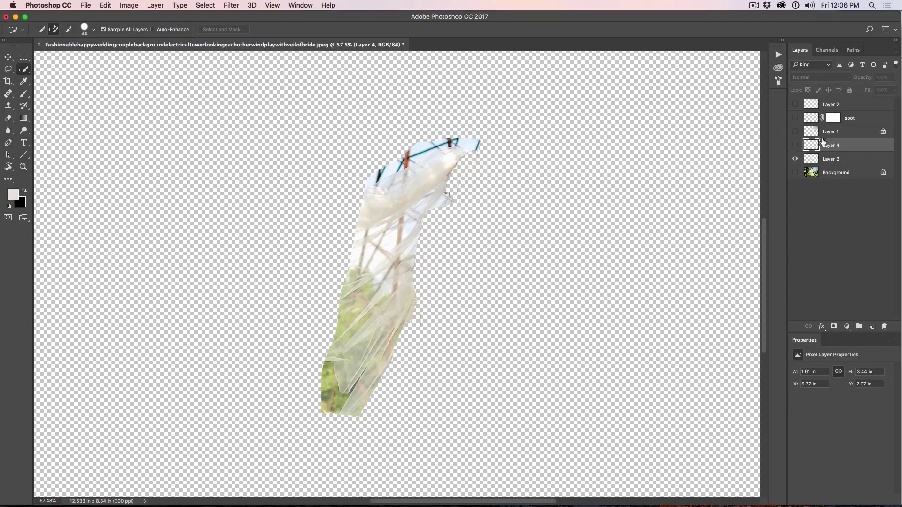
Step: Make Layer 3 active and lock its transparent pixels
click(827, 160)
click(808, 90)
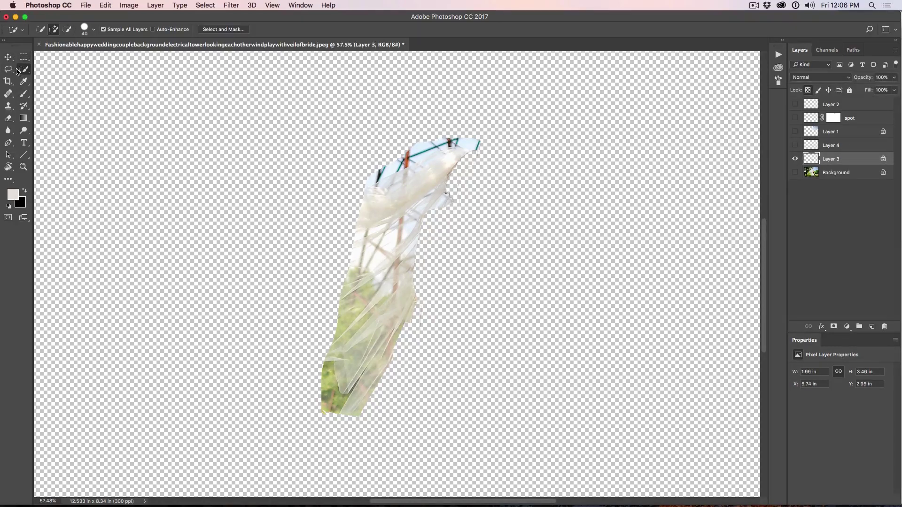
click(10, 70)
Step: Lasso the veil top and paint the teal wire with sampled pale blue at brush size 46
mouse_move(401, 126)
mouse_down()
mouse_move(472, 124)
mouse_move(489, 134)
mouse_move(483, 150)
mouse_move(458, 149)
mouse_up()
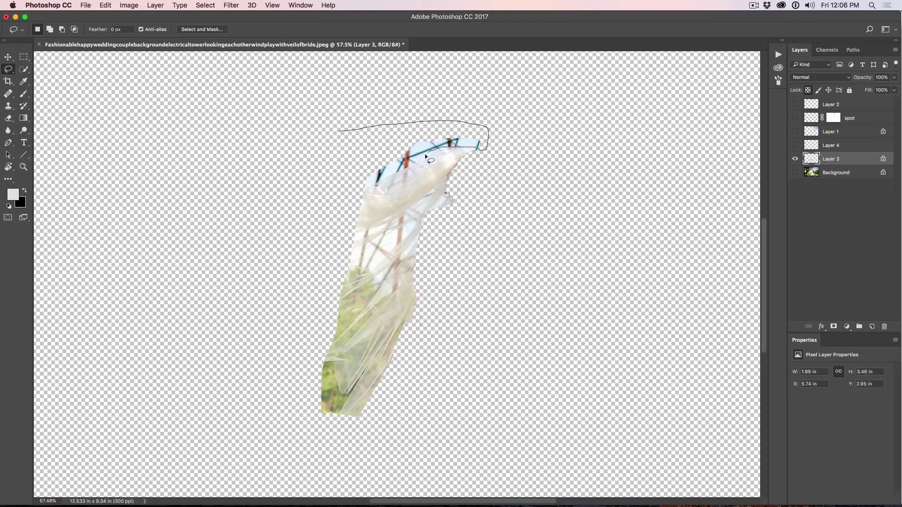
drag(411, 164, 399, 170)
drag(358, 129, 356, 130)
key(b)
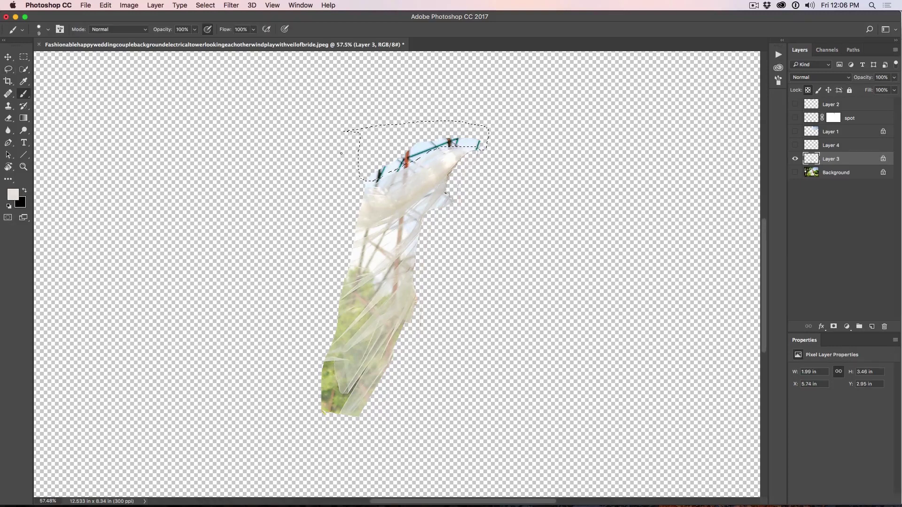
alt+click(425, 148)
key(bracketright)
key(bracketright)
key(bracketright)
key(bracketright)
mouse_move(417, 156)
mouse_down()
mouse_move(407, 162)
mouse_move(425, 149)
mouse_move(389, 170)
mouse_move(477, 132)
mouse_move(435, 142)
mouse_move(448, 151)
mouse_move(428, 142)
mouse_move(463, 137)
mouse_up()
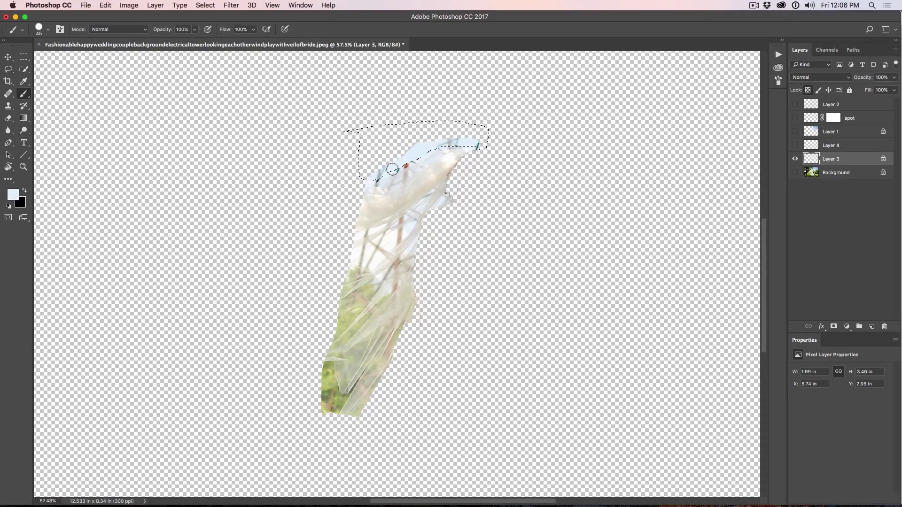
mouse_move(448, 135)
mouse_down()
mouse_move(492, 128)
mouse_move(488, 146)
mouse_move(443, 172)
mouse_move(403, 164)
mouse_move(419, 149)
mouse_move(437, 166)
mouse_up()
Step: Deselect and paint over the dark specks along the veil's top edge and tip
key(super+d)
drag(417, 155, 374, 183)
drag(463, 141, 478, 138)
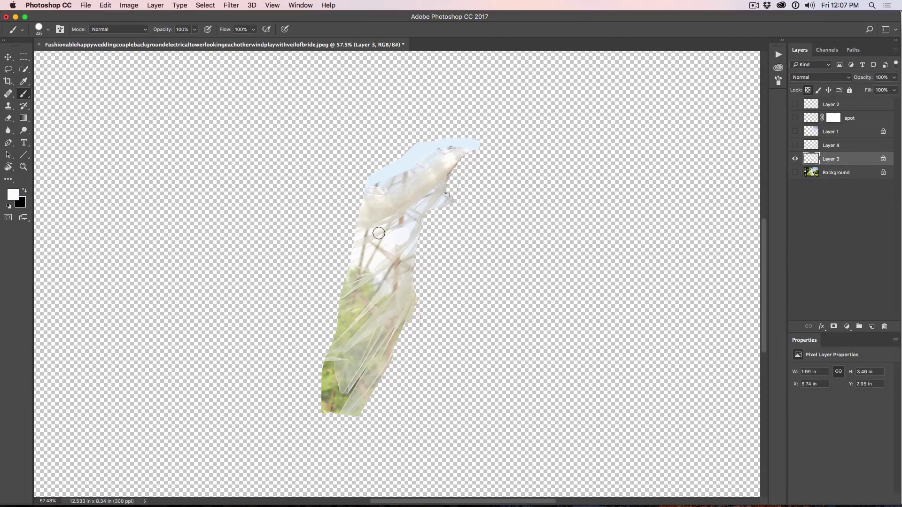
click(49, 29)
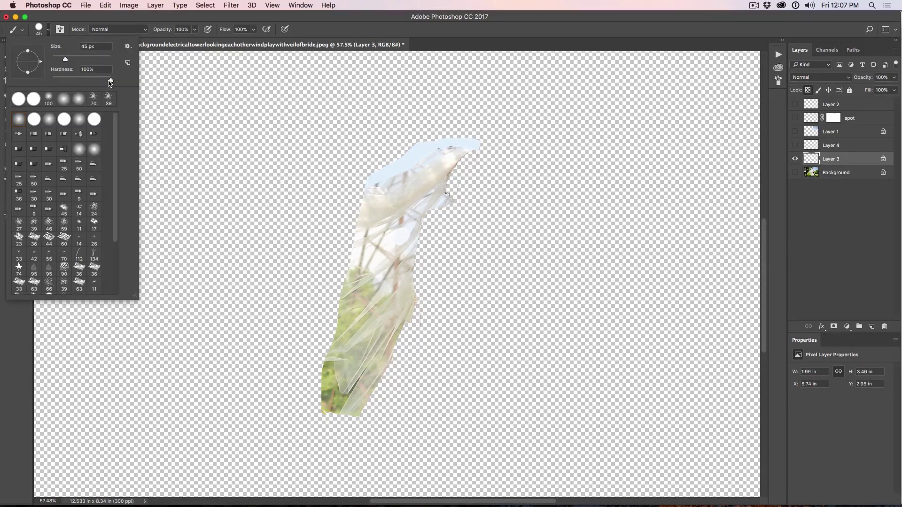
Step: Make the brush fully soft and lighten the branch showing through the veil
drag(111, 81, 27, 89)
key(Return)
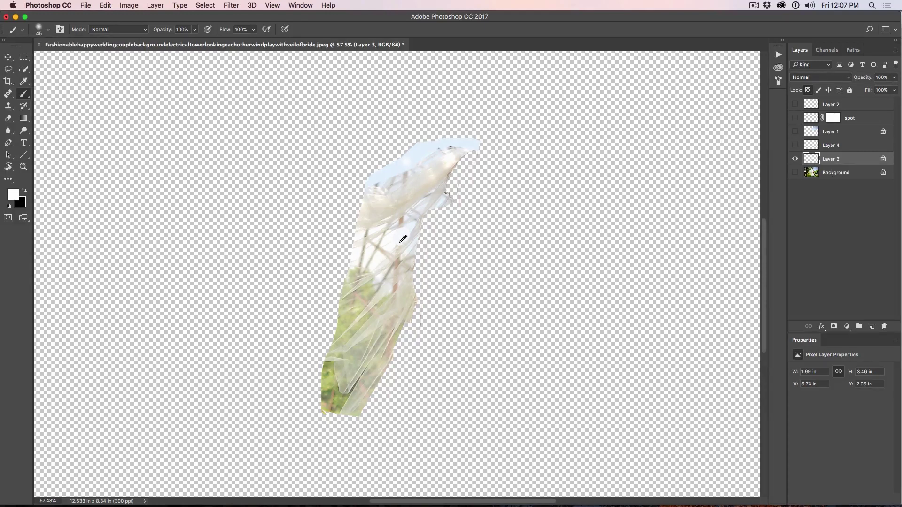
click(382, 243)
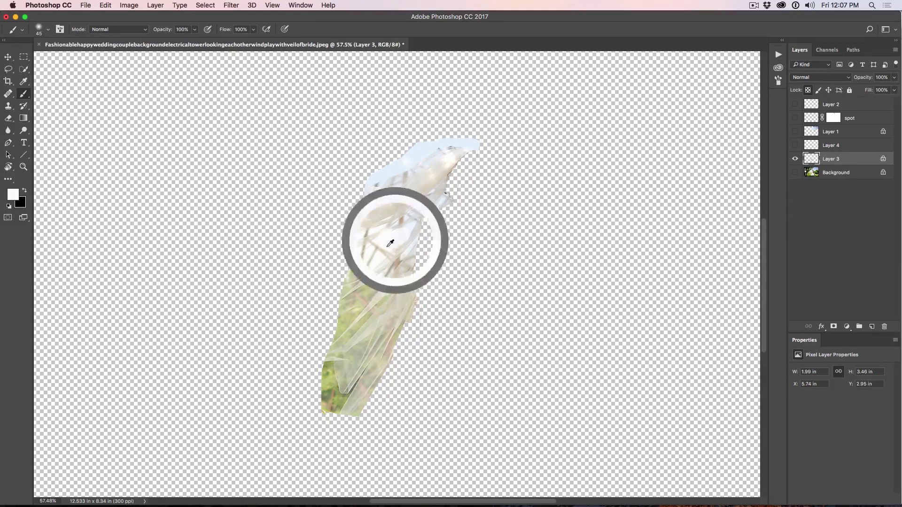
click(390, 236)
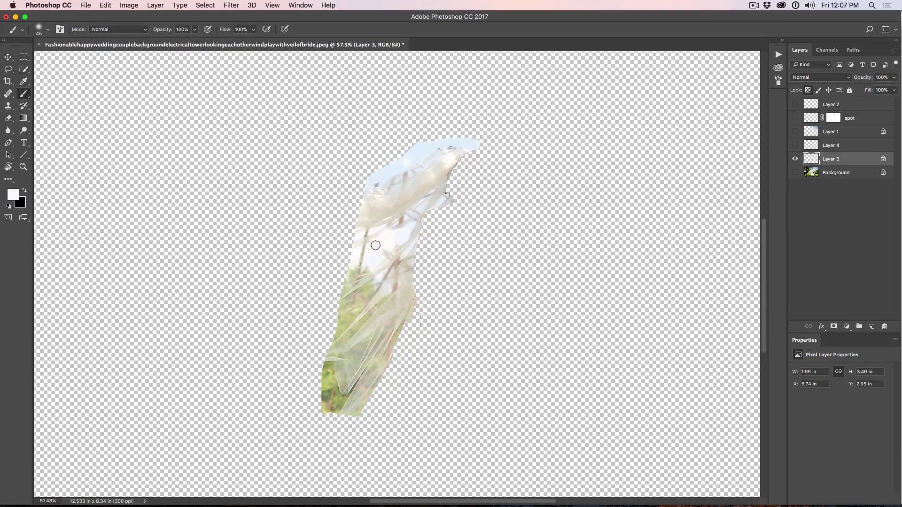
click(363, 258)
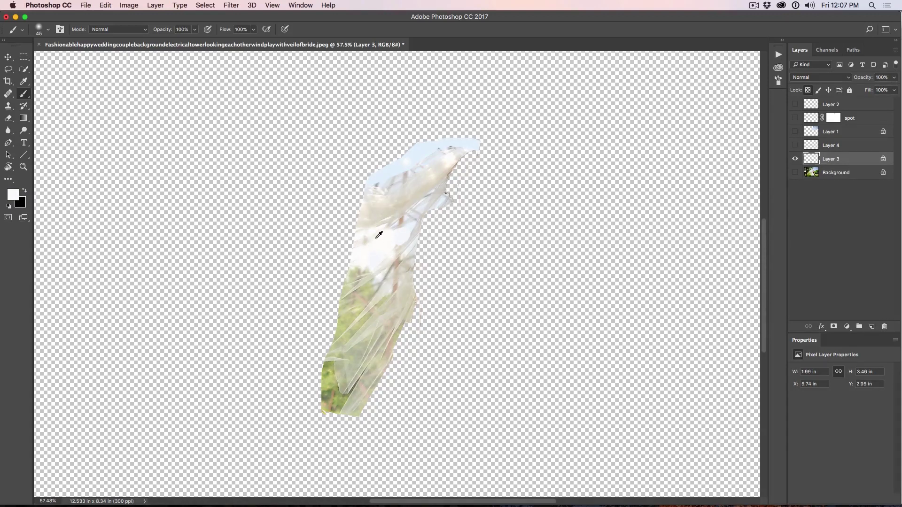
Step: Sample light grey and bright tones across the veil to dab over the pylon struts
alt+click(371, 237)
alt+click(411, 225)
alt+click(401, 246)
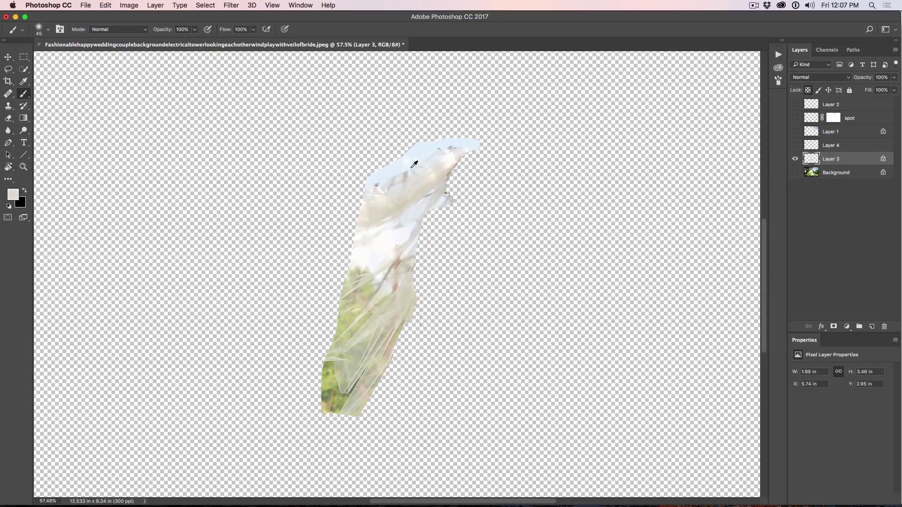
alt+click(405, 176)
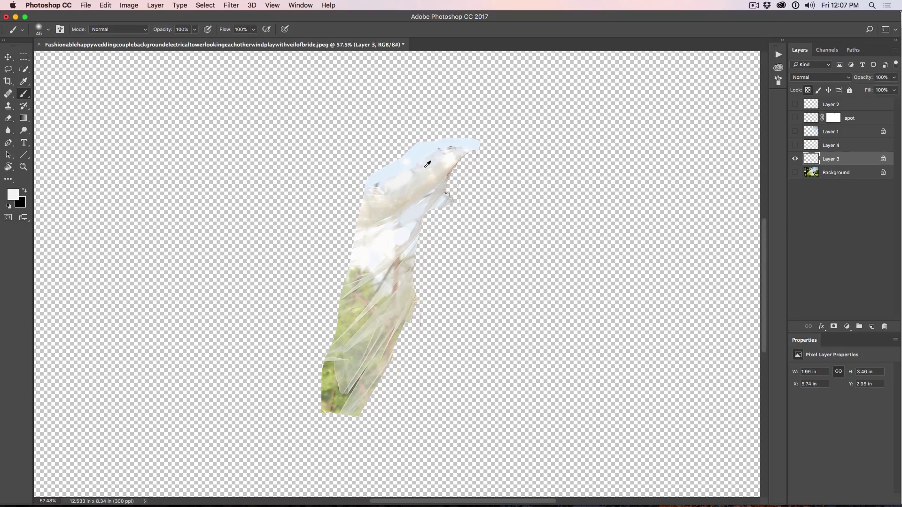
alt+click(425, 165)
alt+click(440, 154)
alt+click(428, 164)
alt+click(425, 202)
alt+click(406, 241)
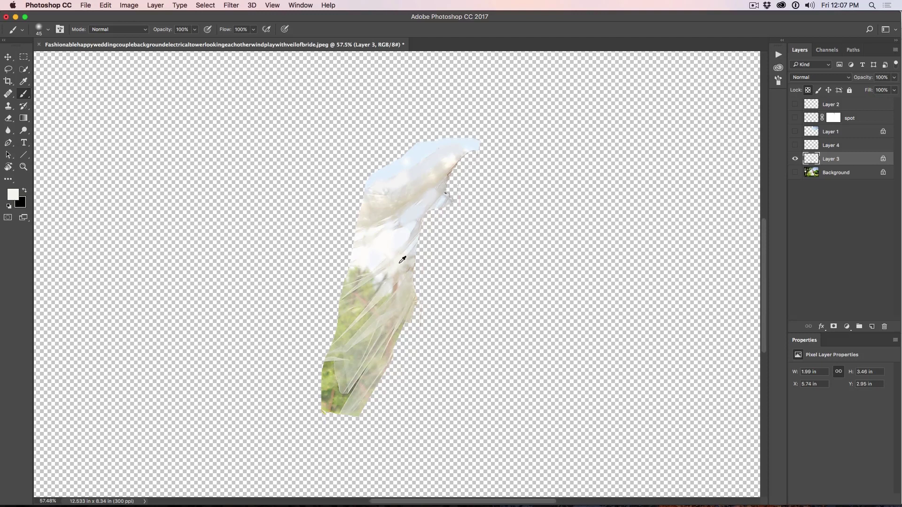
Step: Paint whiter veil tones over the lower pylon remnant, then show Layer 4 again
drag(378, 287, 386, 278)
alt+click(405, 269)
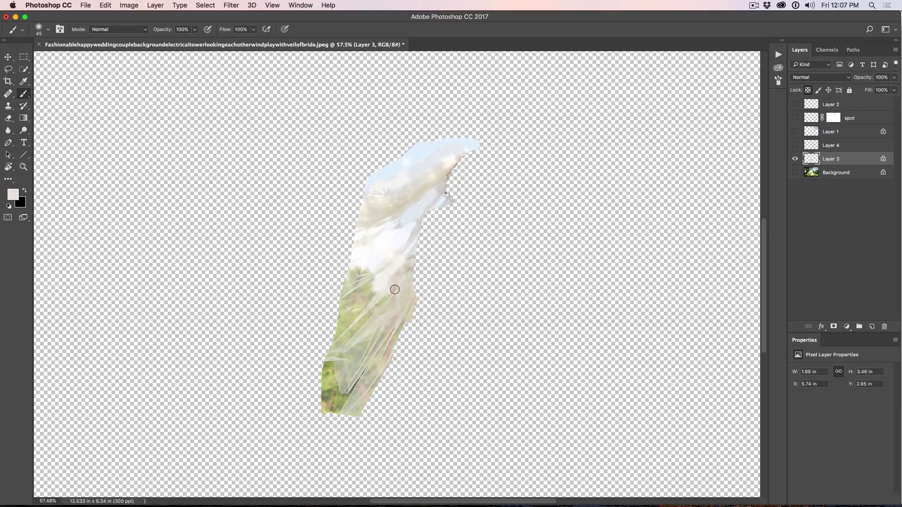
alt+click(391, 246)
click(795, 145)
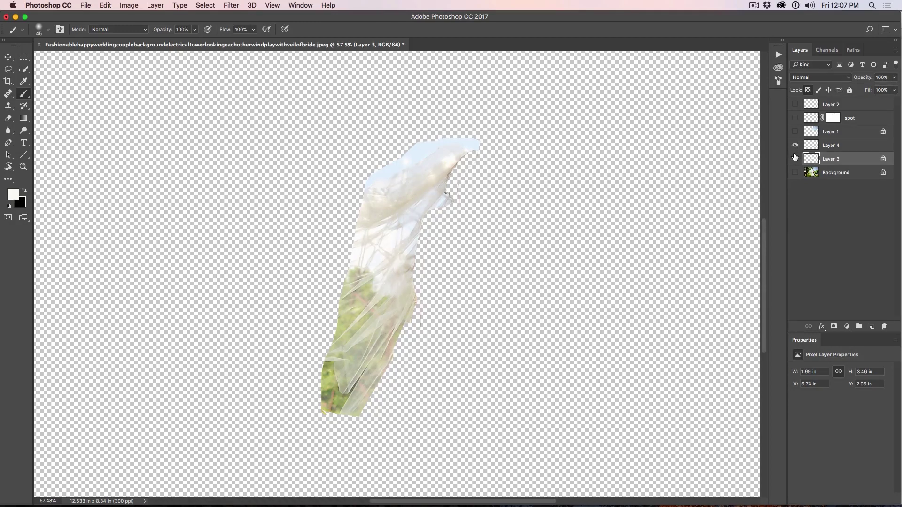
Step: Compare the veil with Layer 3 hidden, then make Layer 4 active and sample fresh veil colours
click(794, 158)
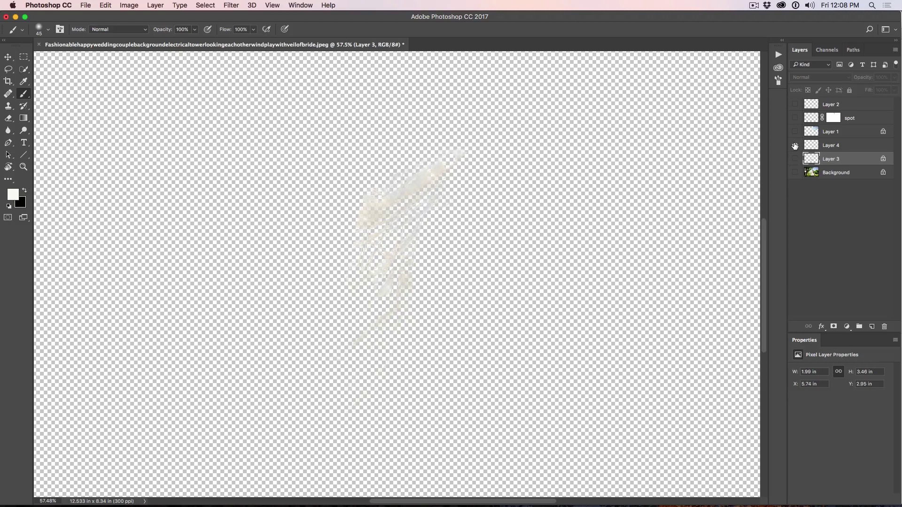
click(794, 158)
click(814, 146)
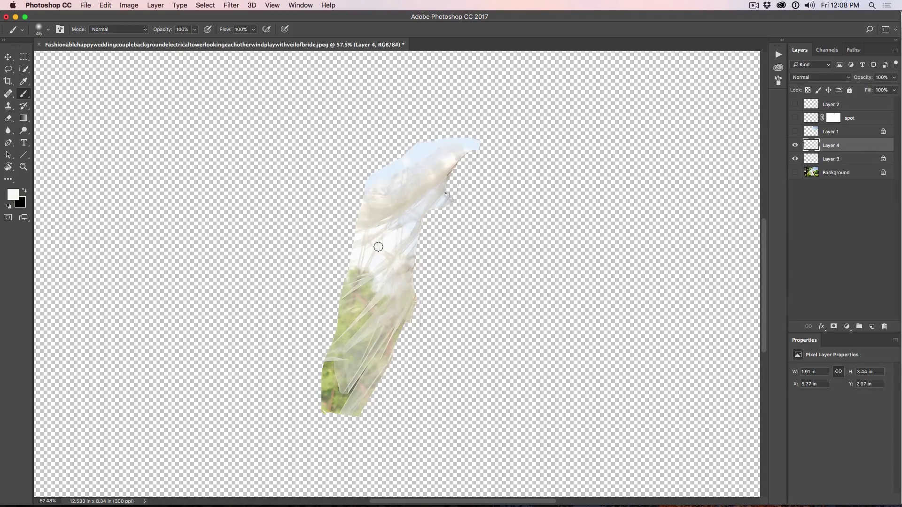
alt+click(394, 246)
alt+click(374, 229)
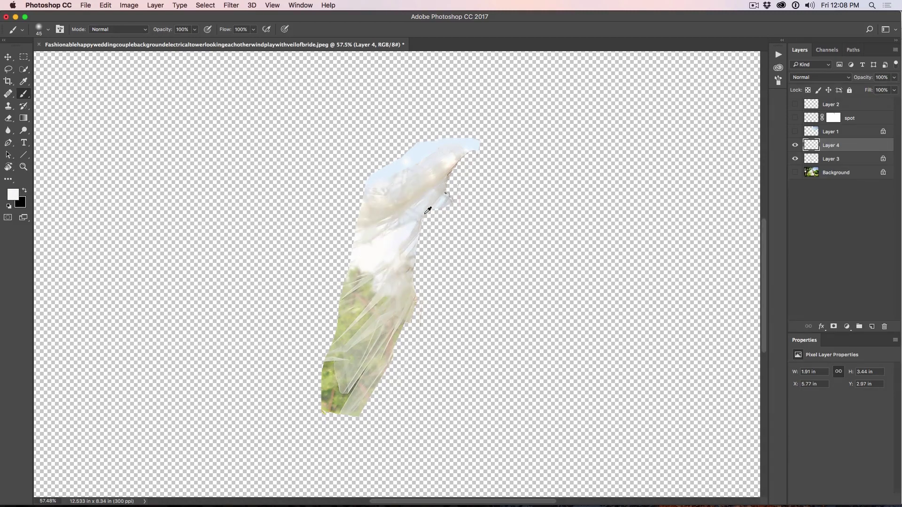
alt+click(402, 225)
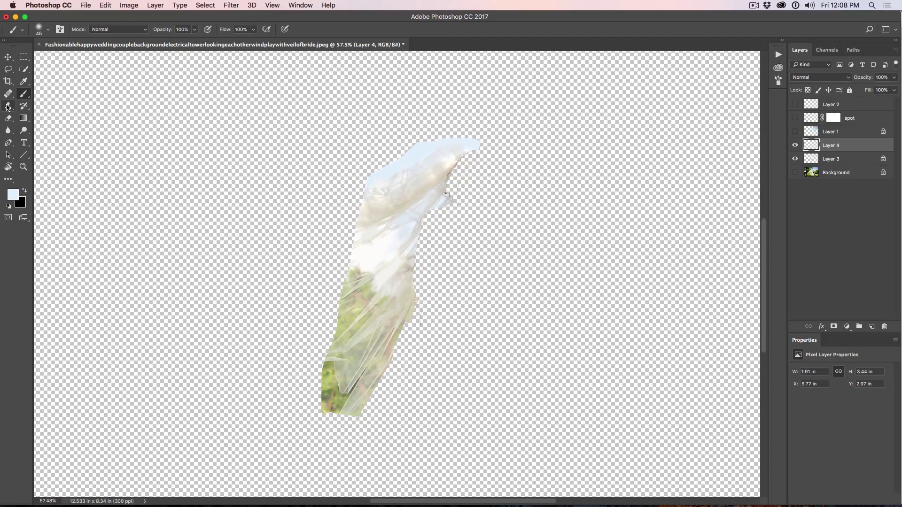
drag(8, 106, 46, 112)
Step: Add a new Layer 5 and clone veil texture over the lower veil
click(52, 105)
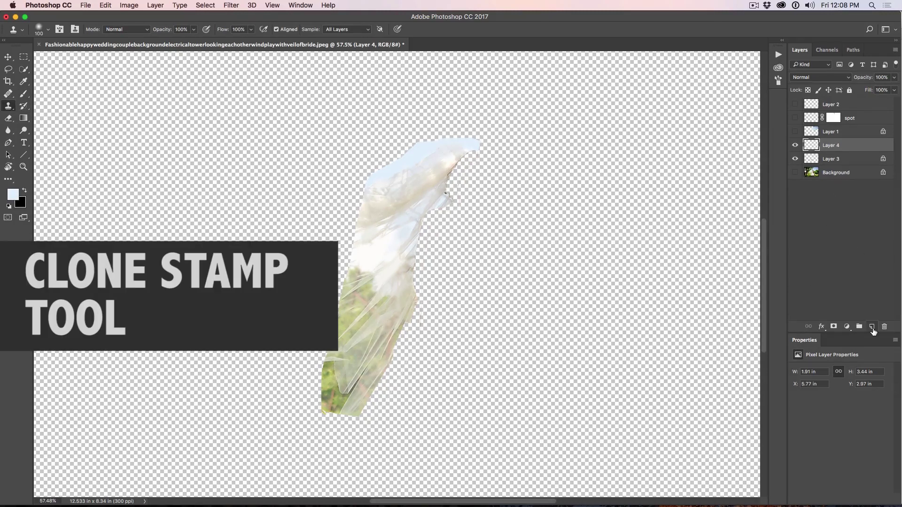
click(872, 327)
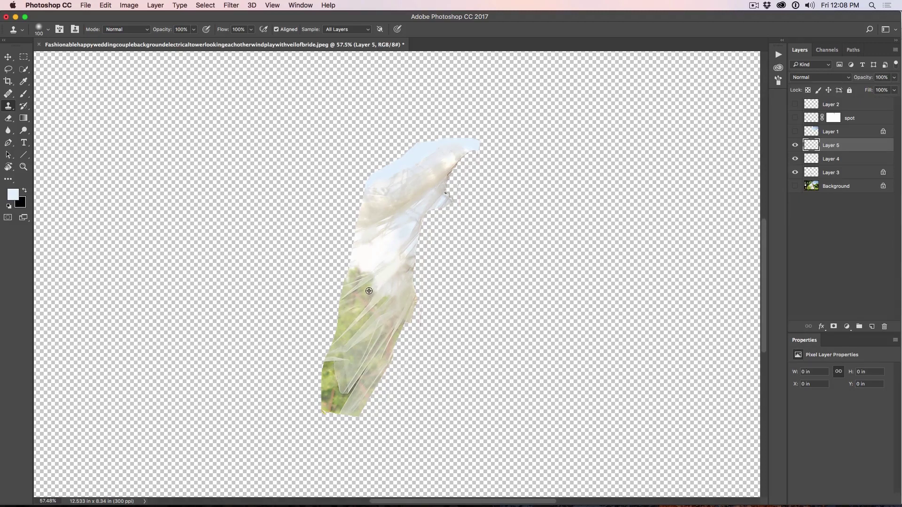
click(358, 298)
alt+click(368, 287)
drag(361, 288, 355, 293)
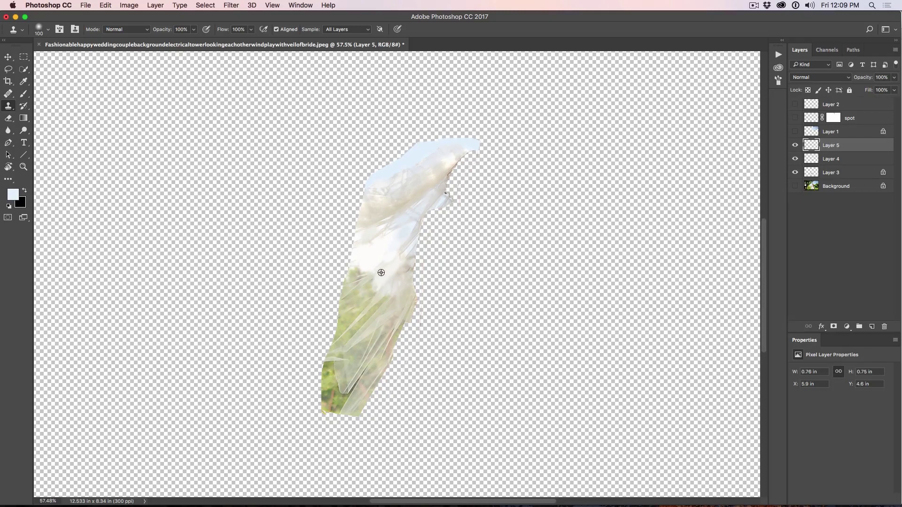
Step: Clone texture over the veil's middle, undo a stray white dab, and clone greenery lower-left
alt+click(373, 273)
drag(402, 258, 403, 252)
click(442, 310)
key(super+z)
alt+click(346, 390)
drag(328, 385, 331, 412)
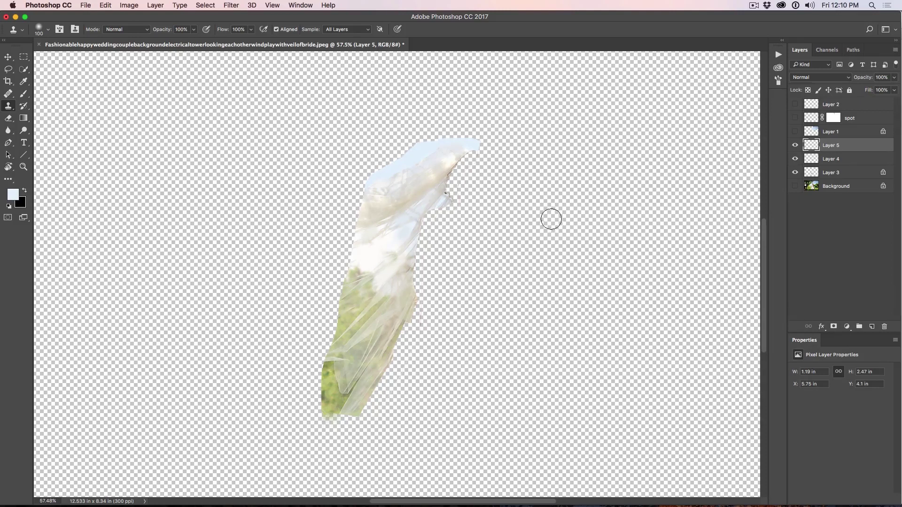
Step: Turn on Background, Layer 1 and Layer 2 and zoom to check the cleaned photo
click(794, 186)
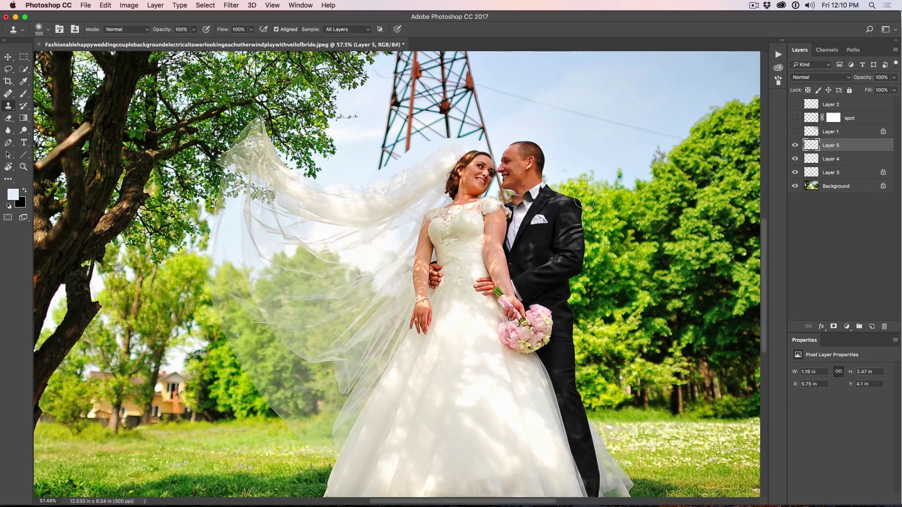
click(794, 132)
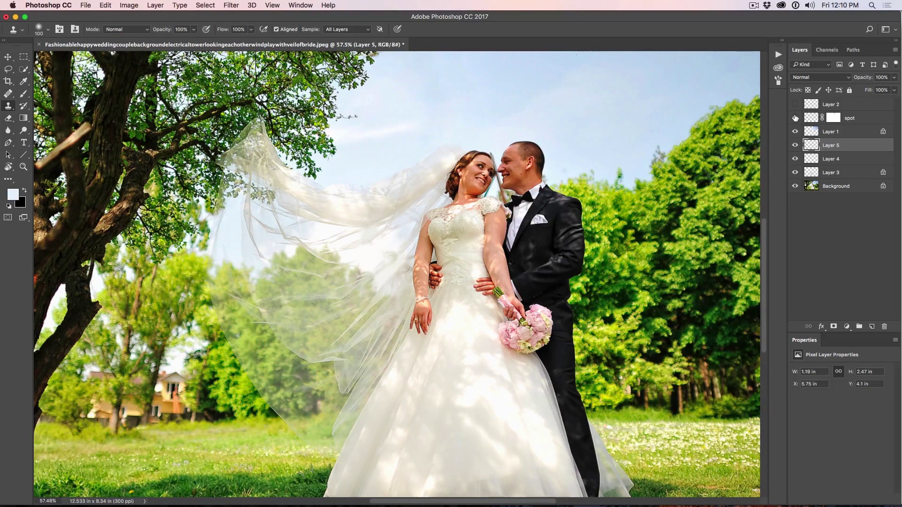
click(795, 104)
scroll(620, 158, down, 1)
scroll(620, 159, down, 5)
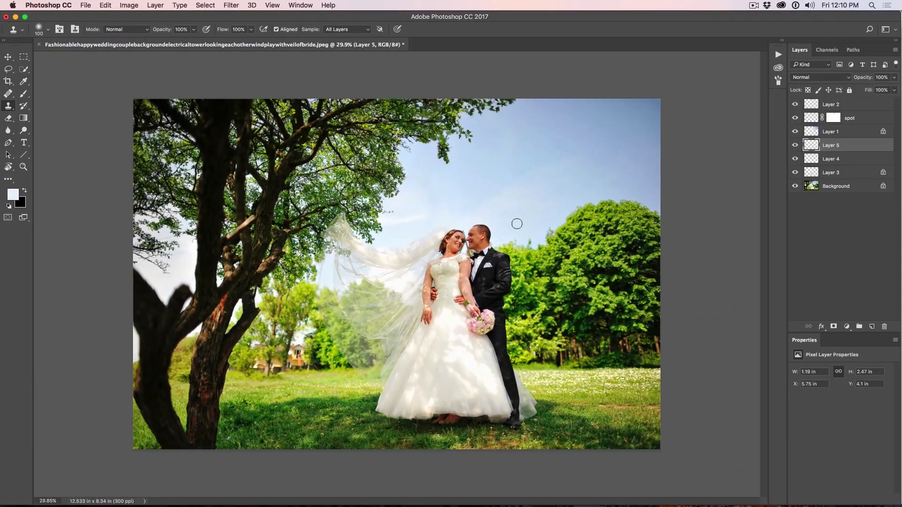
scroll(466, 238, up, 2)
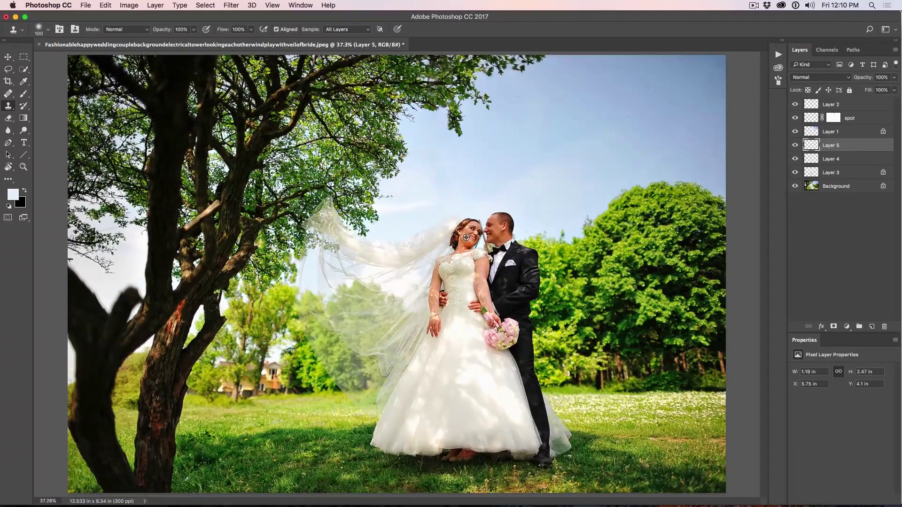
scroll(489, 231, up, 8)
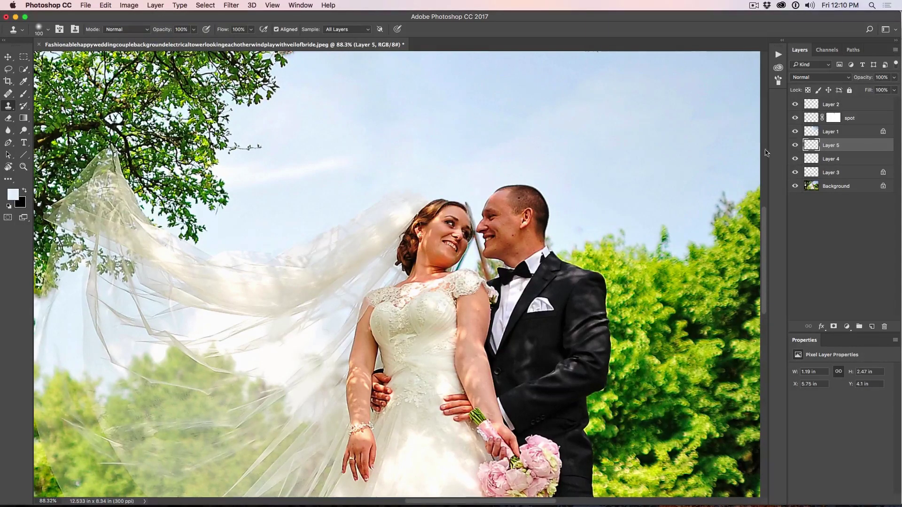
Step: Quick-select the bride's head and bodice plus the groom's head and suit
click(23, 71)
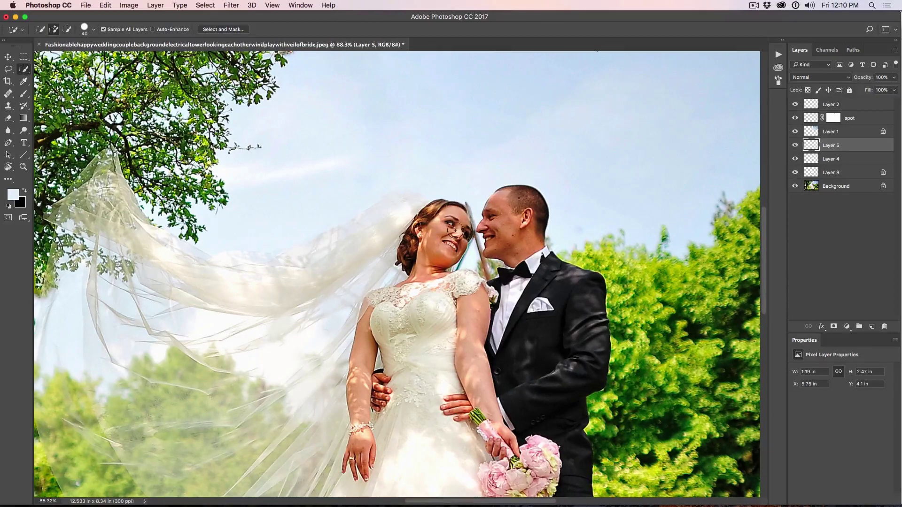
key(alt+shift+bracketleft)
mouse_move(455, 220)
mouse_down()
mouse_move(415, 263)
mouse_move(421, 329)
mouse_move(443, 346)
mouse_move(418, 348)
mouse_up()
click(500, 223)
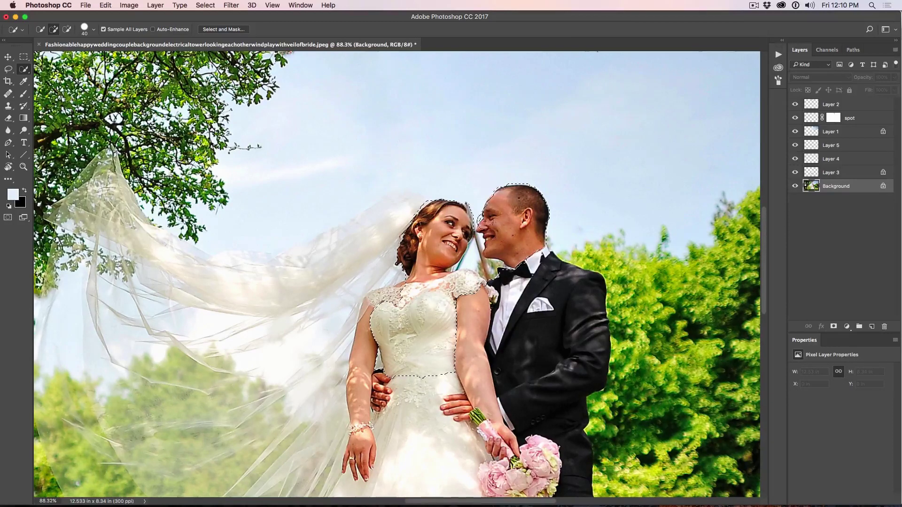
drag(530, 265, 557, 373)
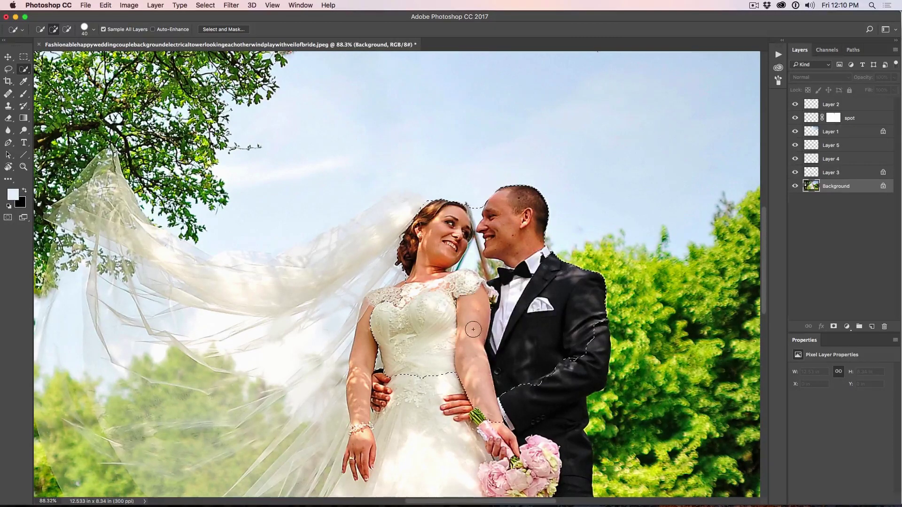
drag(476, 257, 492, 268)
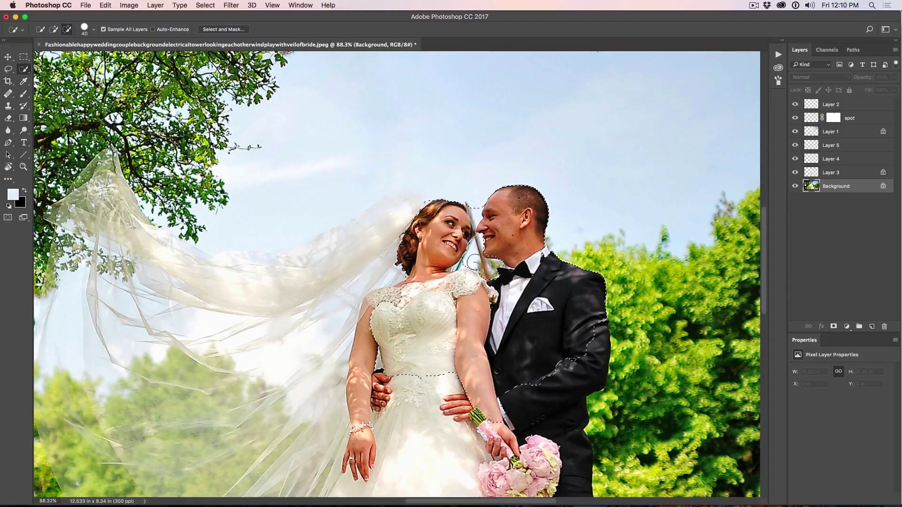
Step: Trim stray areas from the couple selection by alternately subtracting and adding
key(bracketleft)
key(alt)
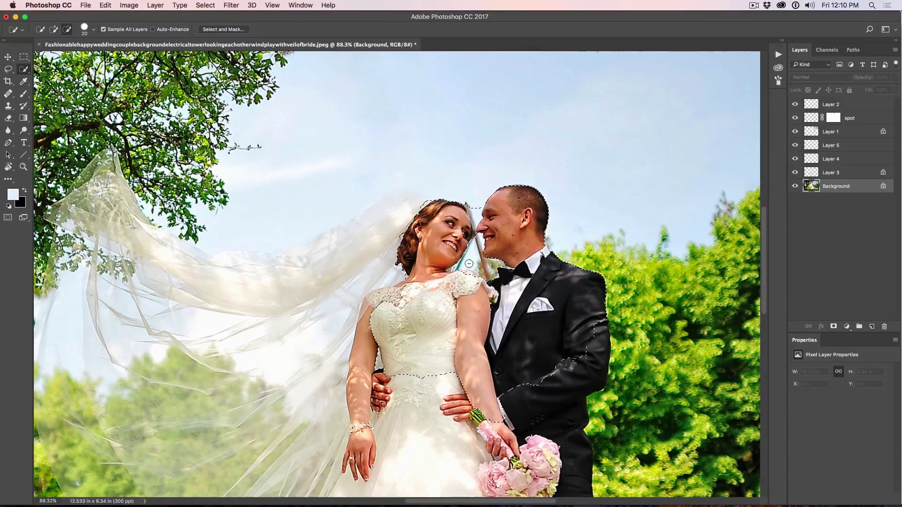
key(alt)
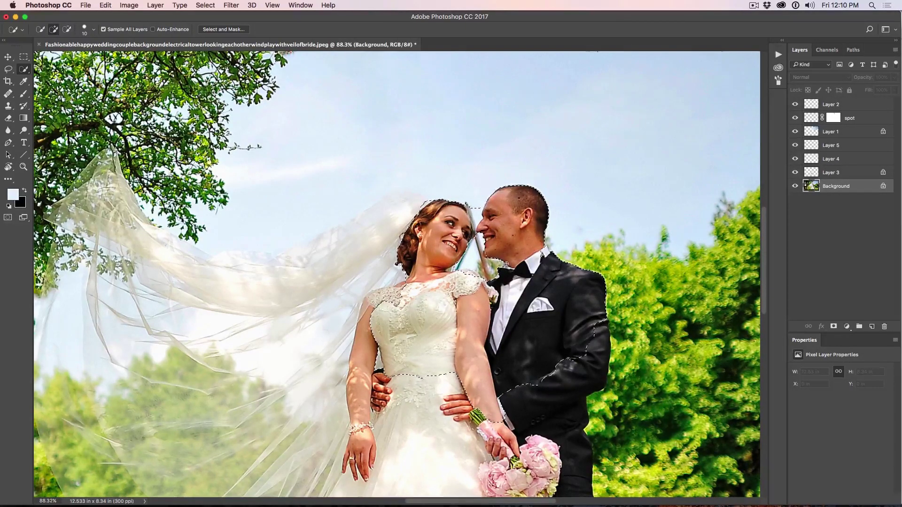
key(alt)
key(alt)
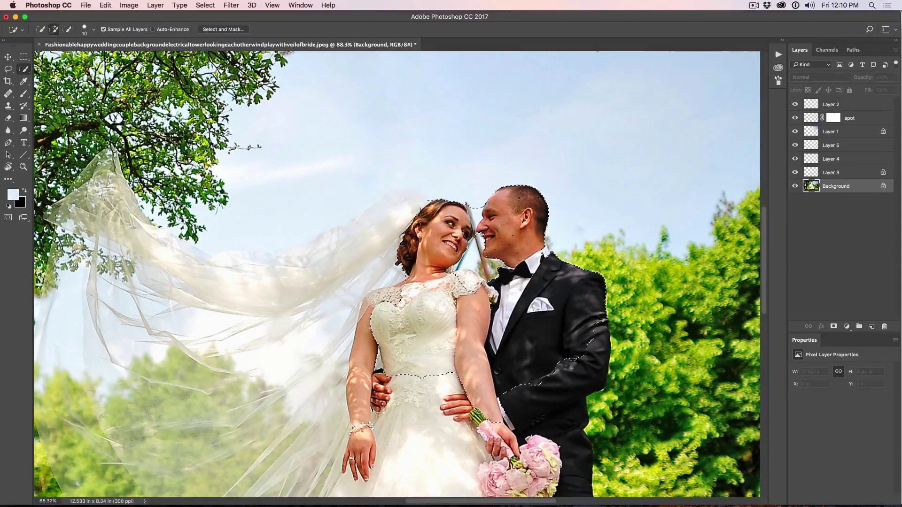
key(alt)
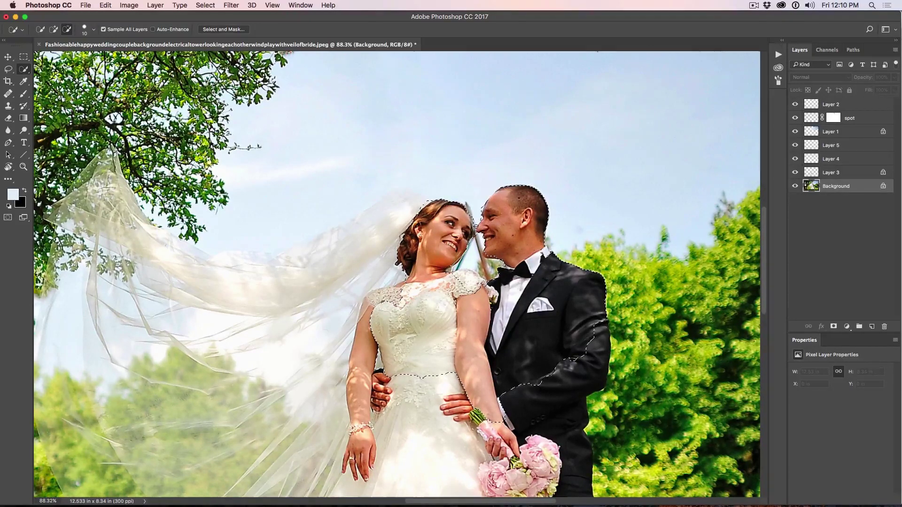
key(alt)
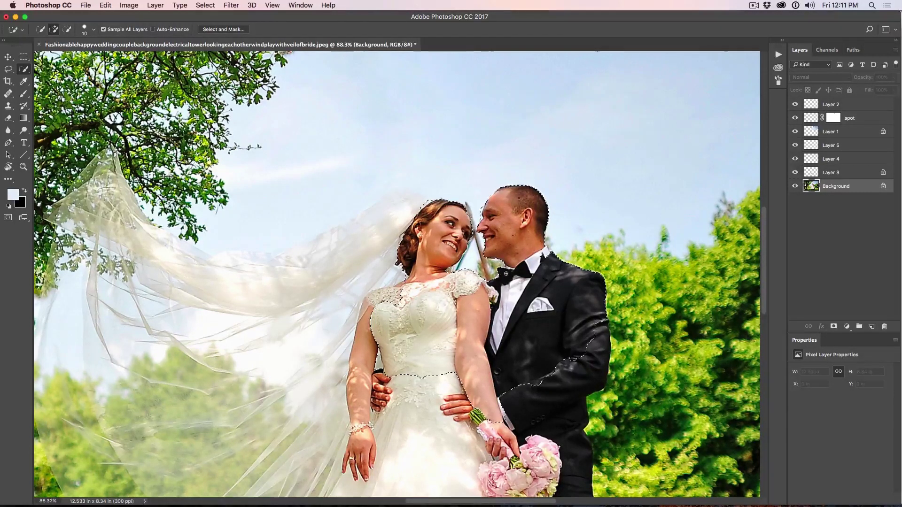
key(alt)
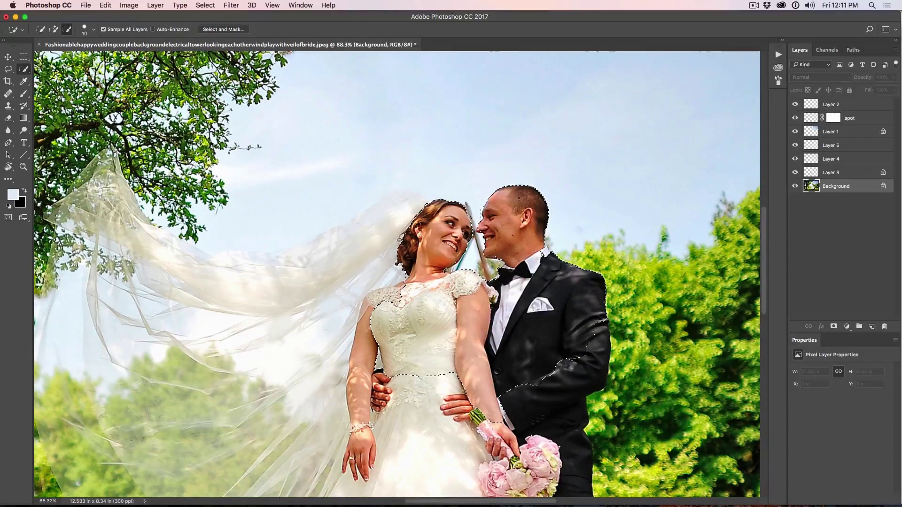
key(alt)
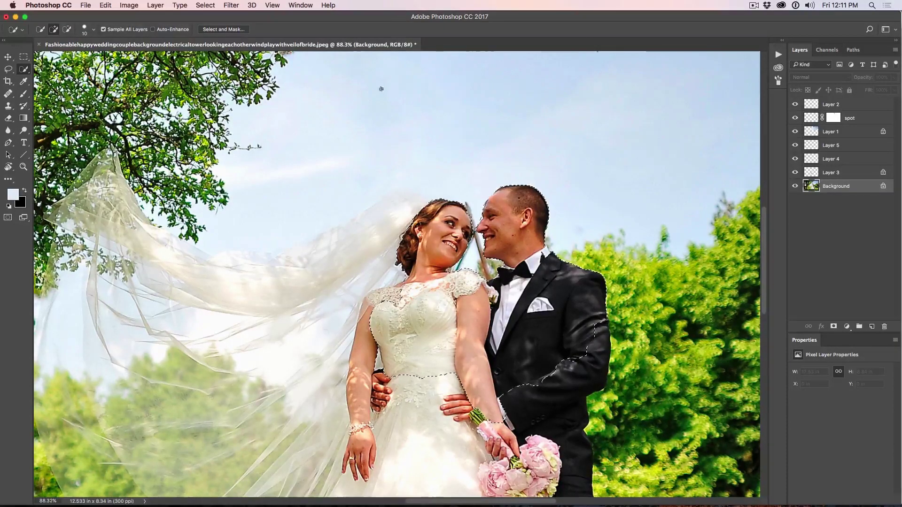
Step: Refine the selection edge in Select and Mask with a 1 px radius
click(224, 29)
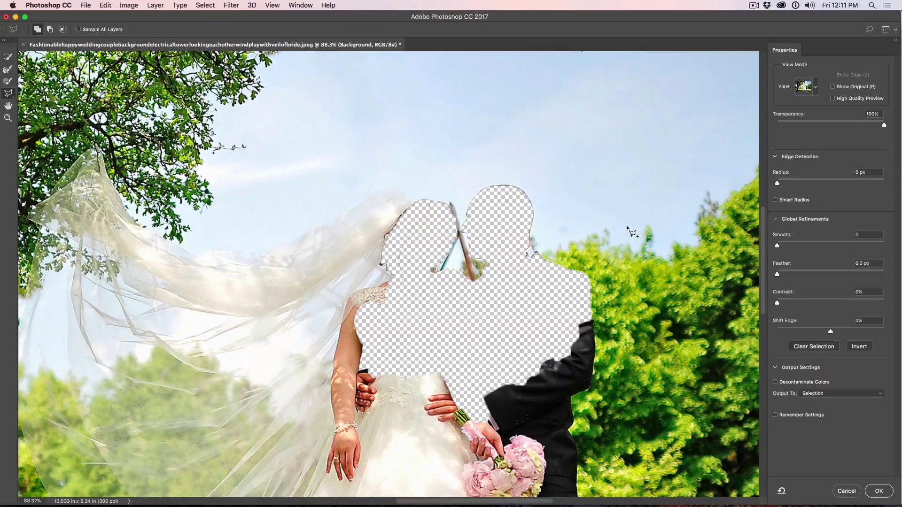
click(784, 182)
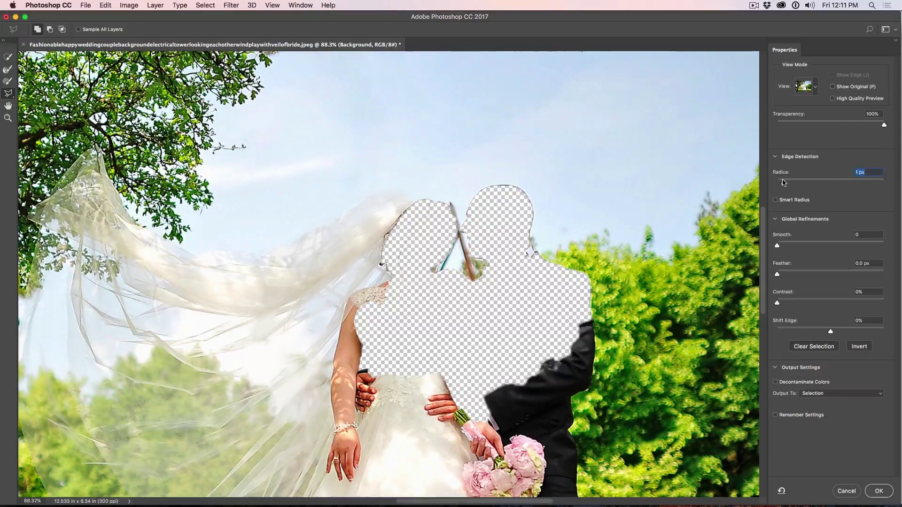
click(880, 491)
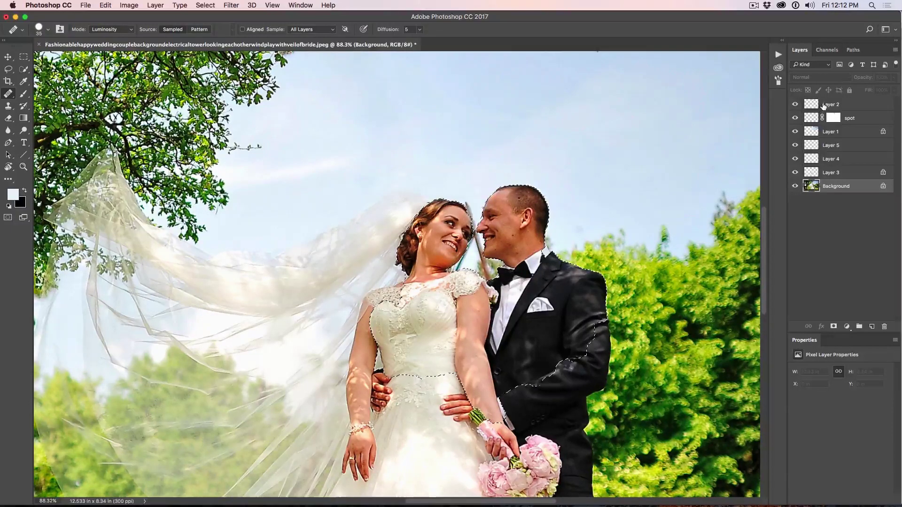
Step: On Layer 2, clone sky around the couple's heads and the bride's chin, deselect, and shrink the brush to 15
click(822, 110)
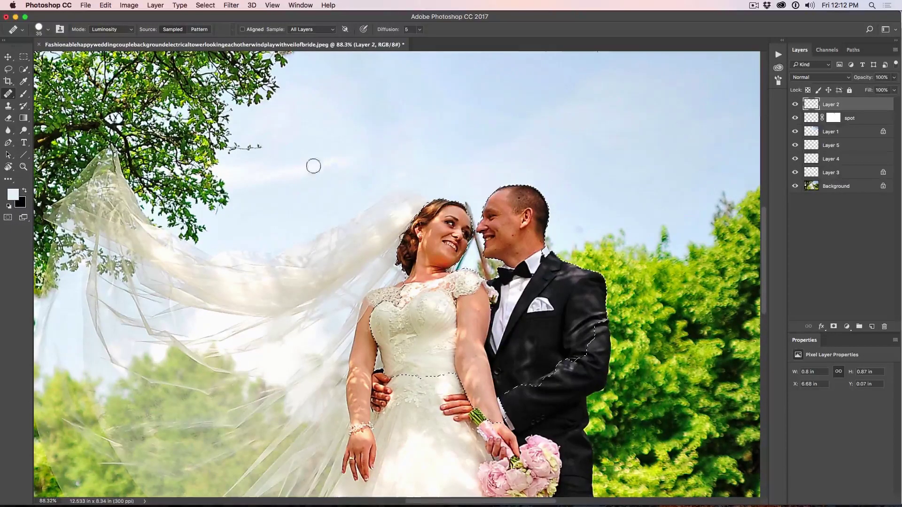
click(8, 106)
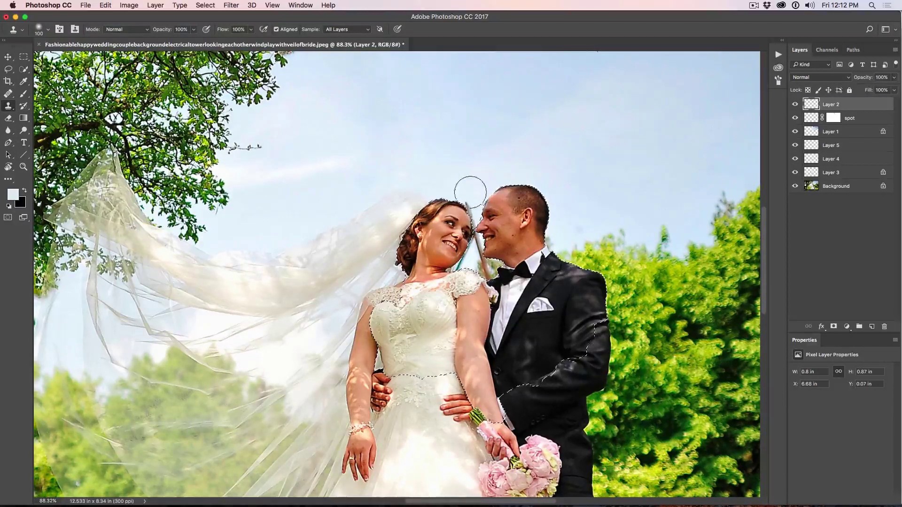
drag(471, 206, 471, 194)
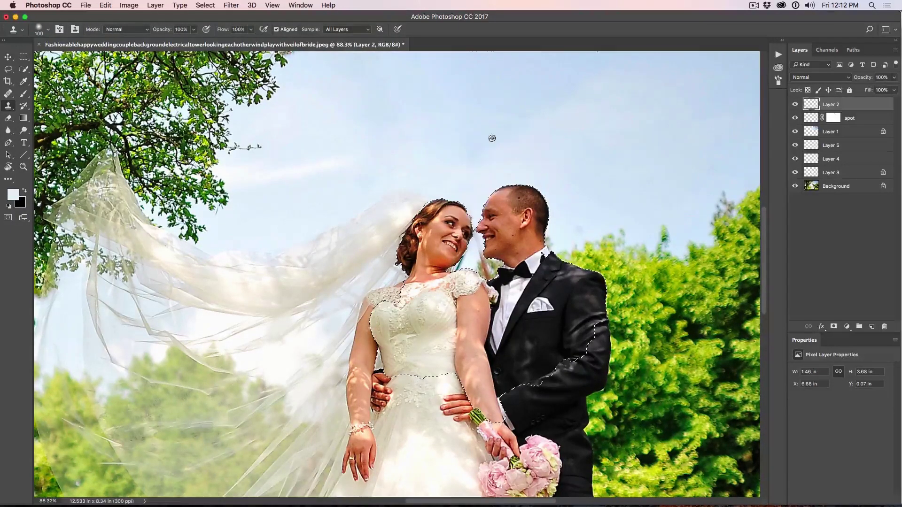
click(461, 256)
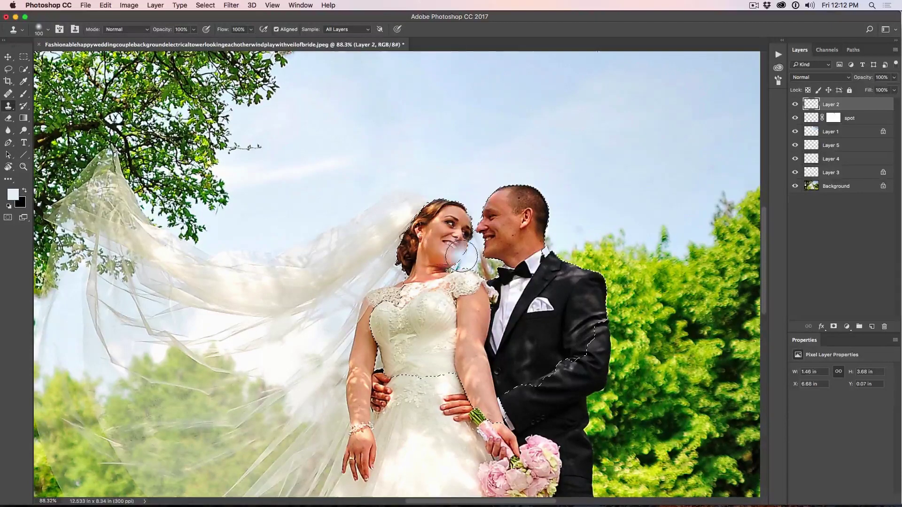
click(460, 258)
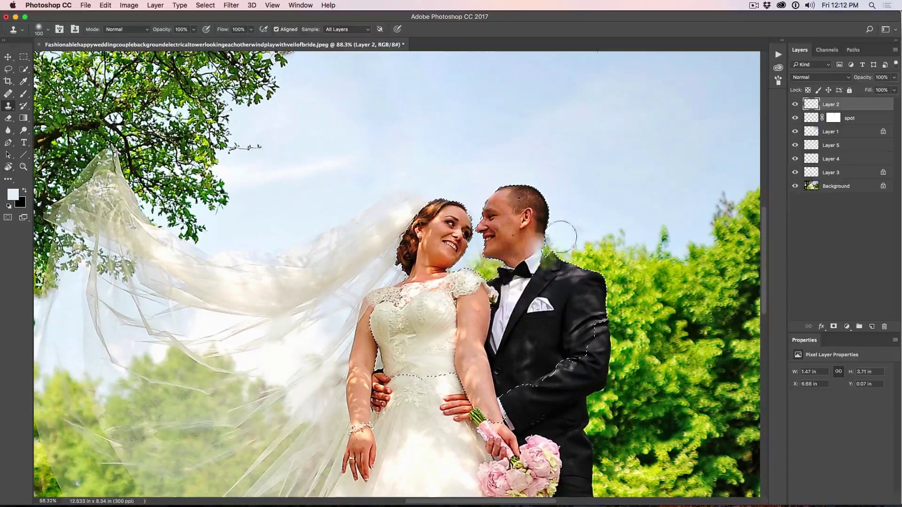
click(478, 239)
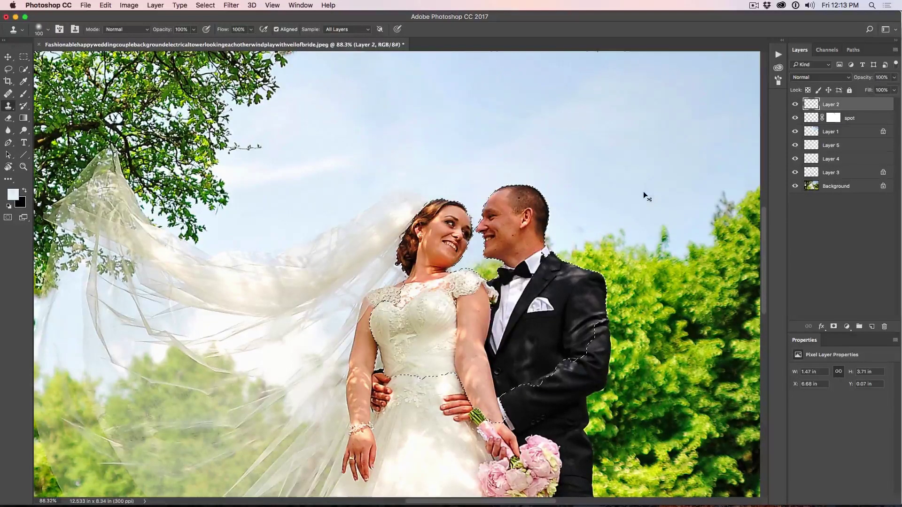
key(cmd+d)
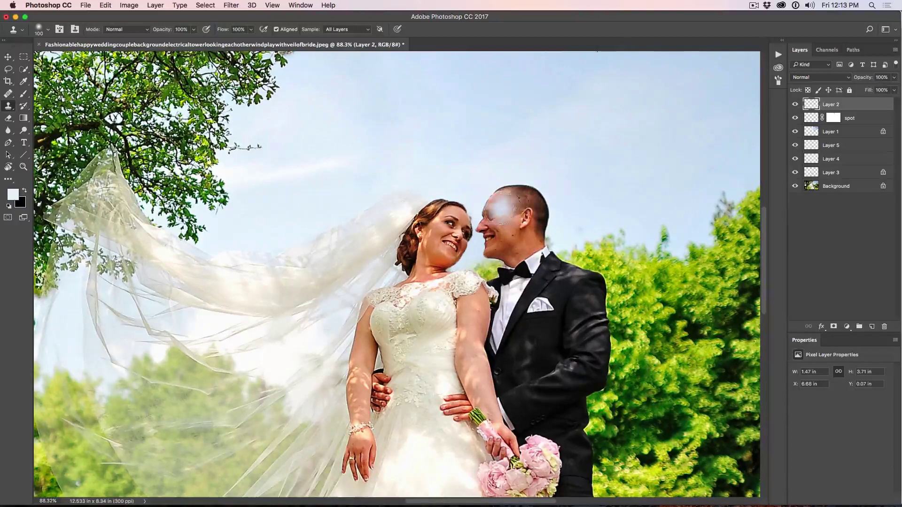
key(bracketleft)
key(bracketleft)
key(bracketleft)
key(bracketleft)
key(bracketleft)
key(bracketleft)
key(bracketleft)
key(bracketleft)
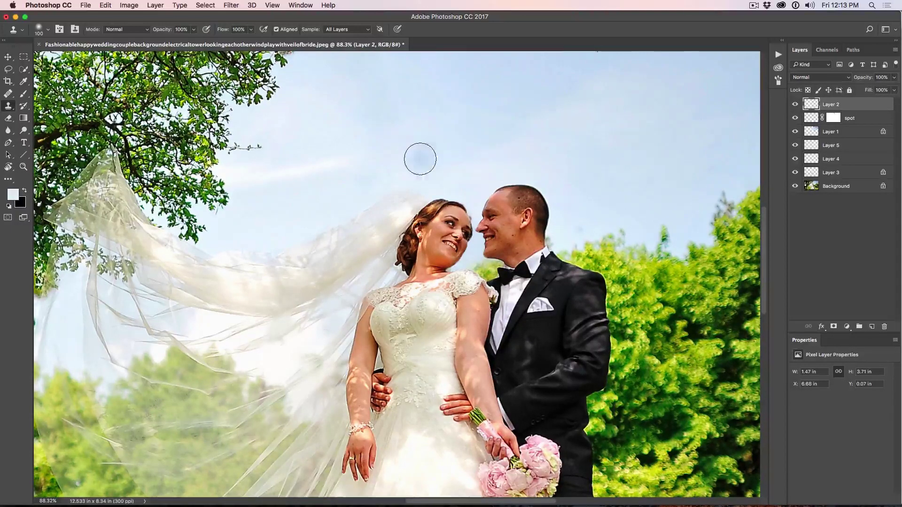
Step: Clone clean veil over the lines behind it with a 25 px brush, then shrink it to 20
scroll(434, 187, down, 3)
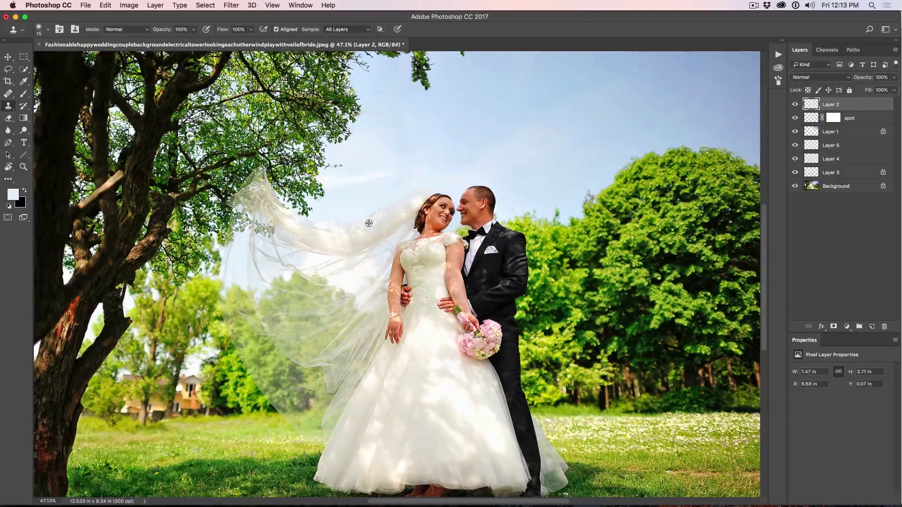
scroll(369, 222, up, 3)
scroll(368, 222, down, 2)
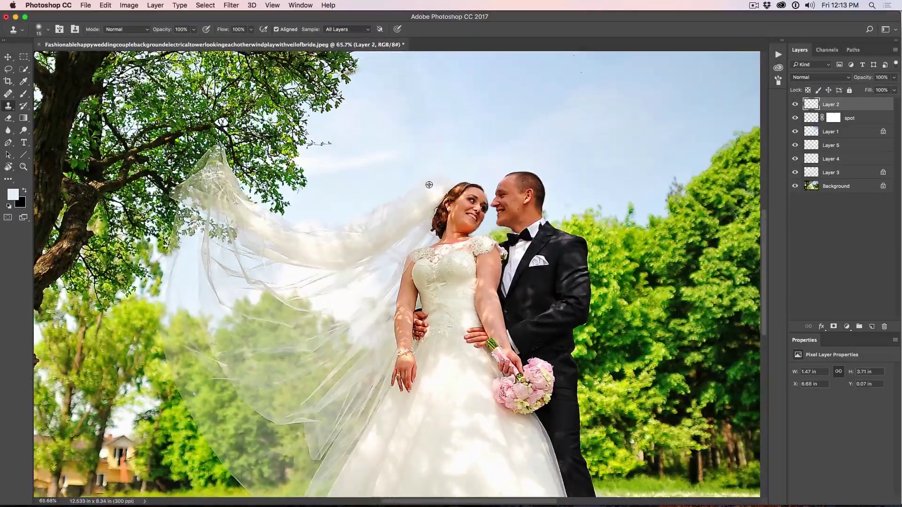
scroll(336, 201, down, 1)
scroll(412, 197, up, 2)
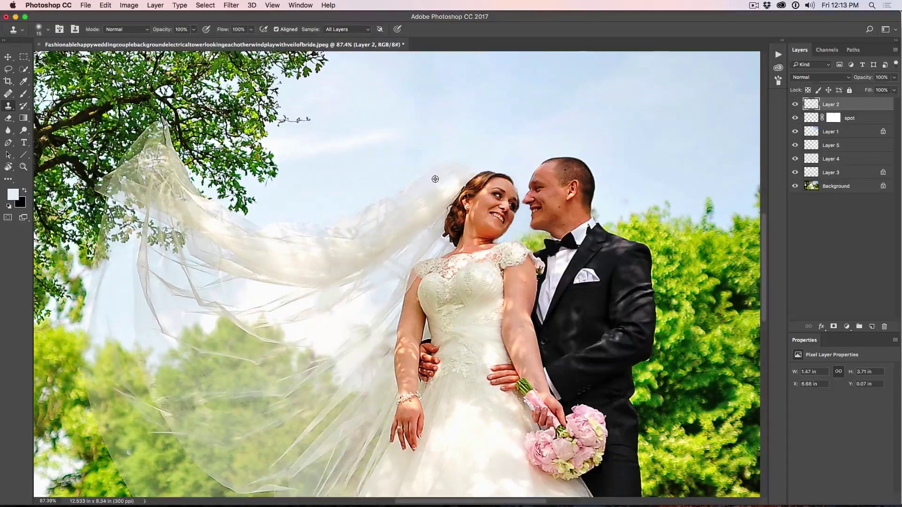
key(bracketright)
key(bracketright)
key(bracketright)
alt+click(425, 190)
mouse_move(388, 202)
mouse_down()
mouse_move(368, 225)
mouse_move(439, 175)
mouse_move(344, 218)
mouse_move(368, 218)
mouse_move(435, 183)
mouse_move(351, 234)
mouse_move(288, 248)
mouse_move(317, 238)
mouse_move(304, 235)
mouse_move(314, 236)
mouse_move(309, 227)
mouse_move(340, 235)
mouse_move(321, 256)
mouse_move(397, 283)
mouse_move(364, 314)
mouse_move(392, 294)
mouse_move(363, 323)
mouse_move(366, 314)
mouse_move(371, 328)
mouse_move(383, 324)
mouse_move(353, 316)
mouse_move(364, 339)
mouse_move(375, 325)
mouse_move(344, 342)
mouse_move(392, 318)
mouse_move(331, 254)
mouse_move(316, 251)
mouse_move(332, 244)
mouse_move(290, 228)
mouse_move(304, 226)
mouse_move(282, 230)
mouse_move(303, 233)
mouse_up()
key(bracketleft)
key(bracketleft)
key(bracketleft)
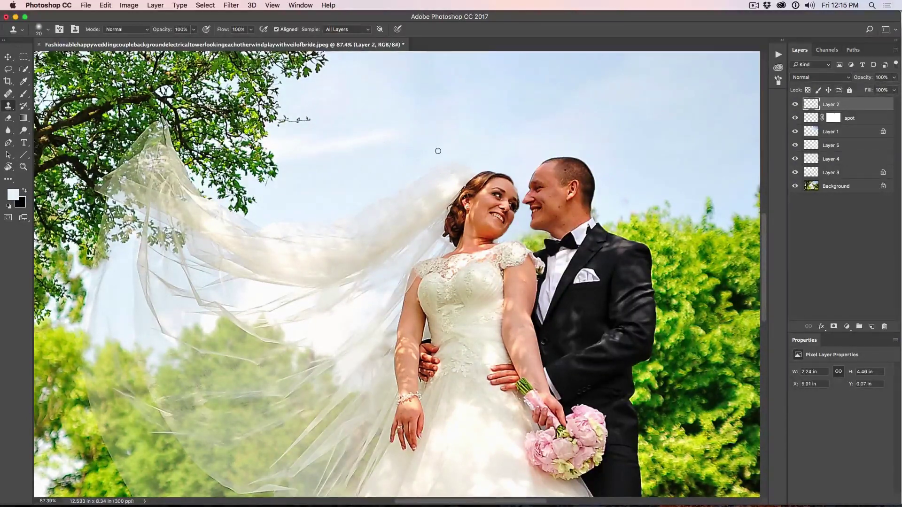
scroll(438, 151, down, 5)
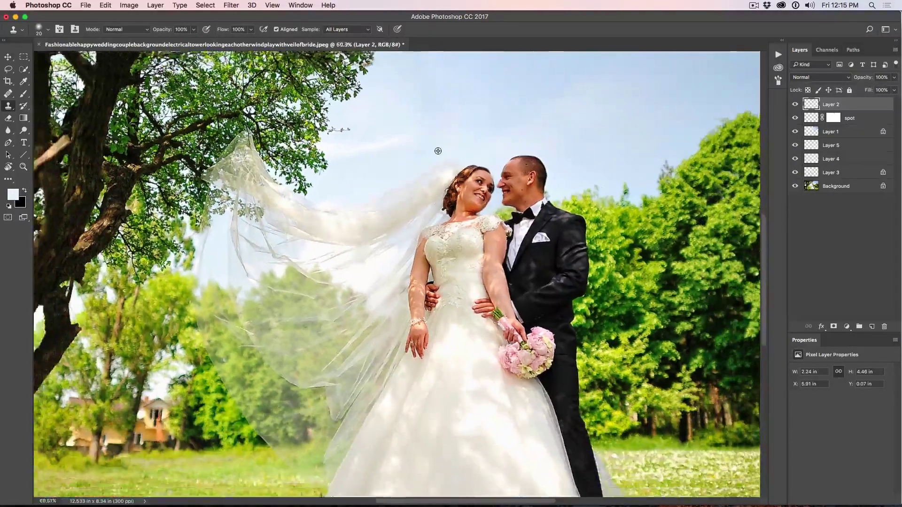
scroll(438, 150, down, 5)
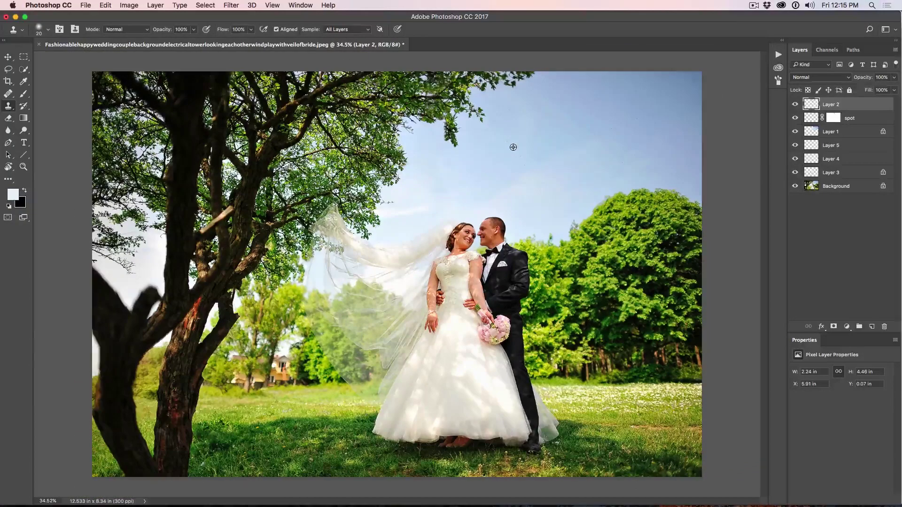
click(9, 56)
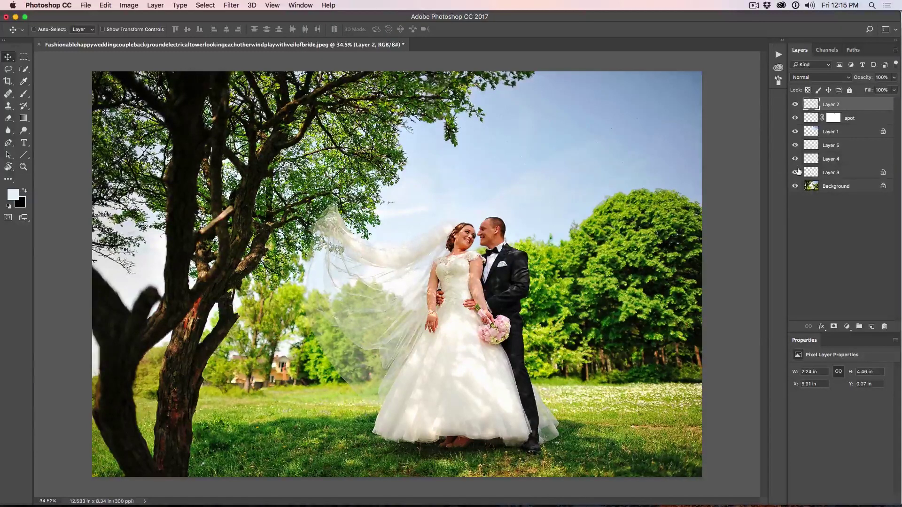
drag(795, 172, 797, 94)
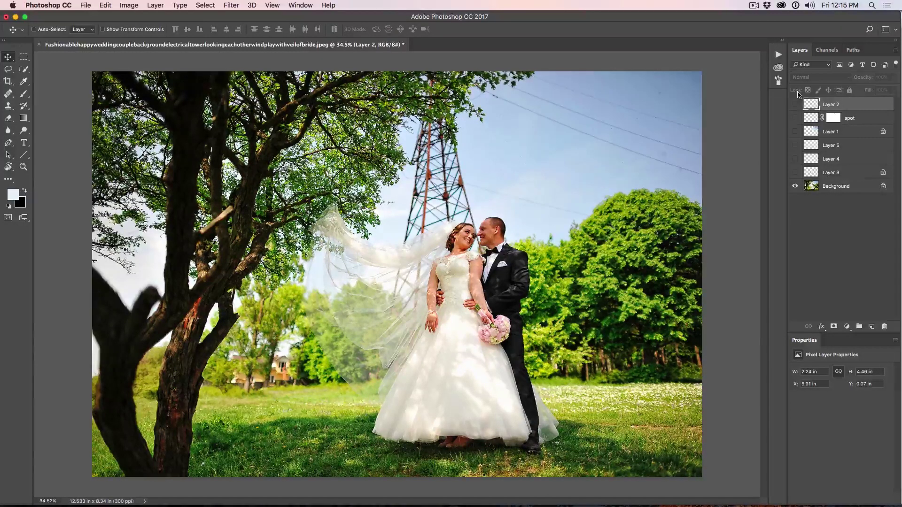
drag(795, 172, 795, 104)
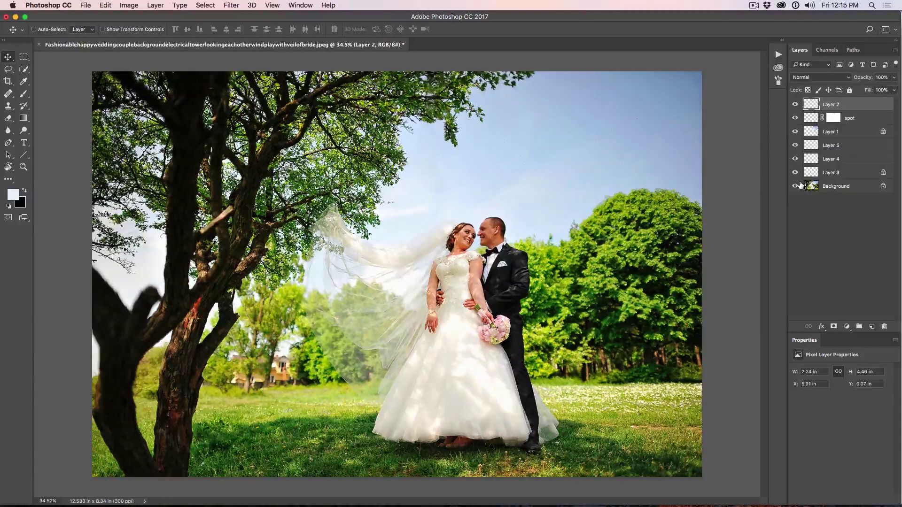